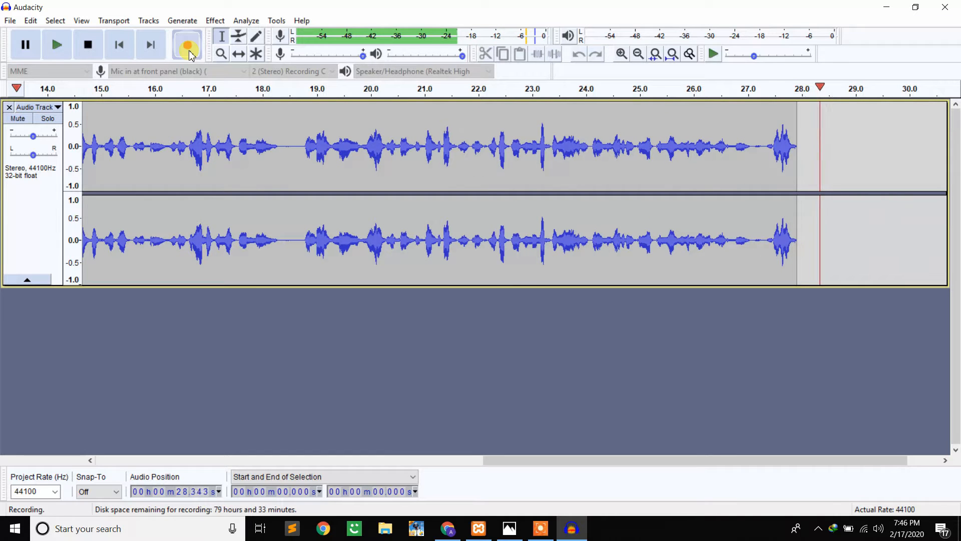
# Step: Switch to Chrome and open canva.com
pyautogui.hotkey('alt', 'Tab')
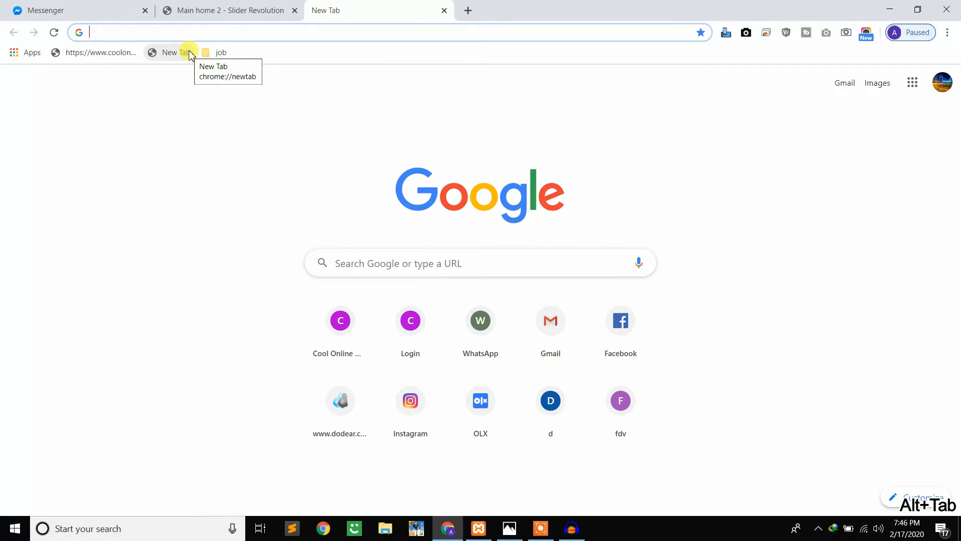
pyautogui.write('canva.com')
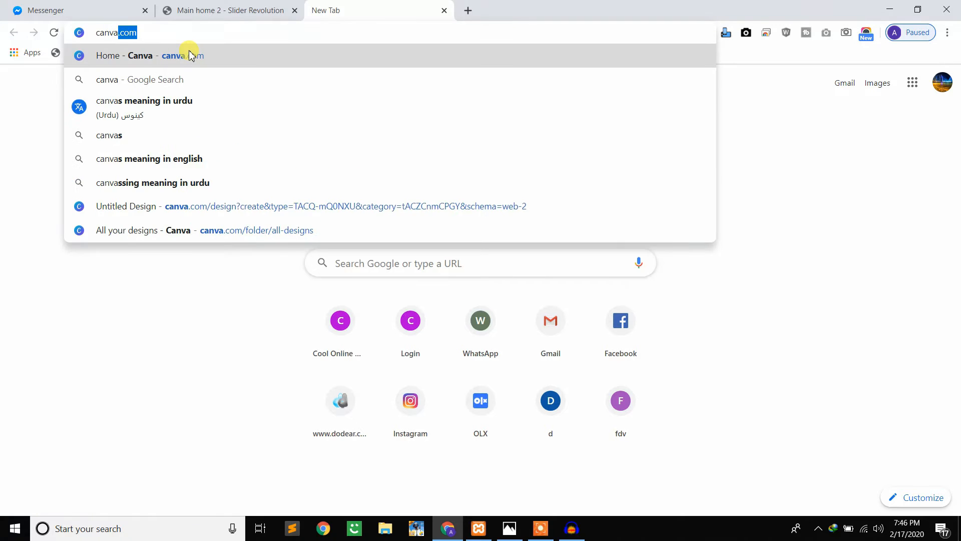
pyautogui.press('Return')
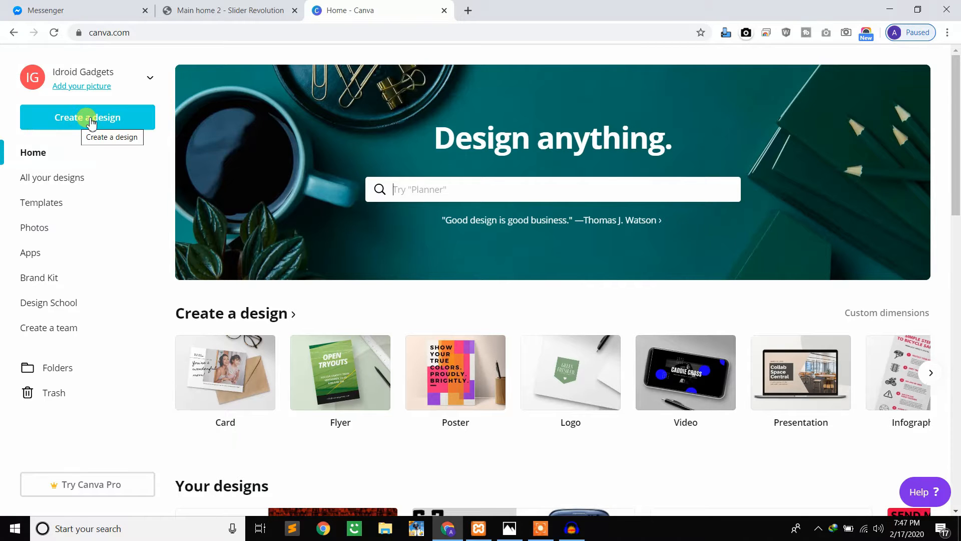
# Step: Find the YouTube design types and create a blank YouTube Thumbnail design
pyautogui.click(76, 125)
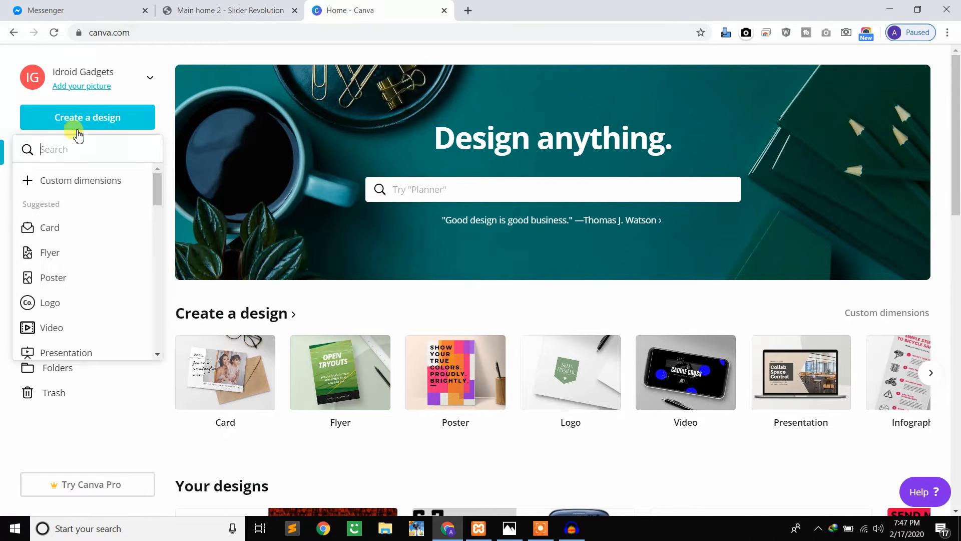
pyautogui.write('youtube')
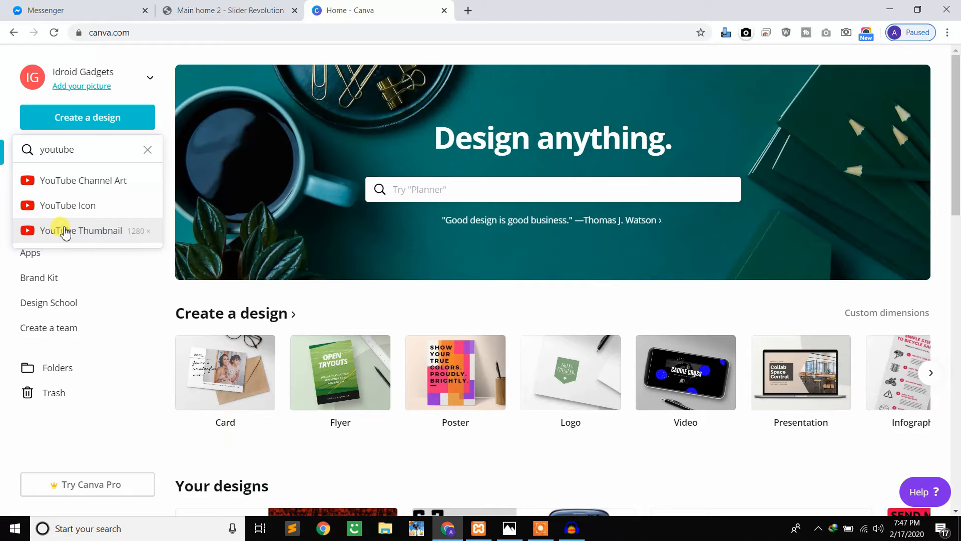
pyautogui.click(86, 233)
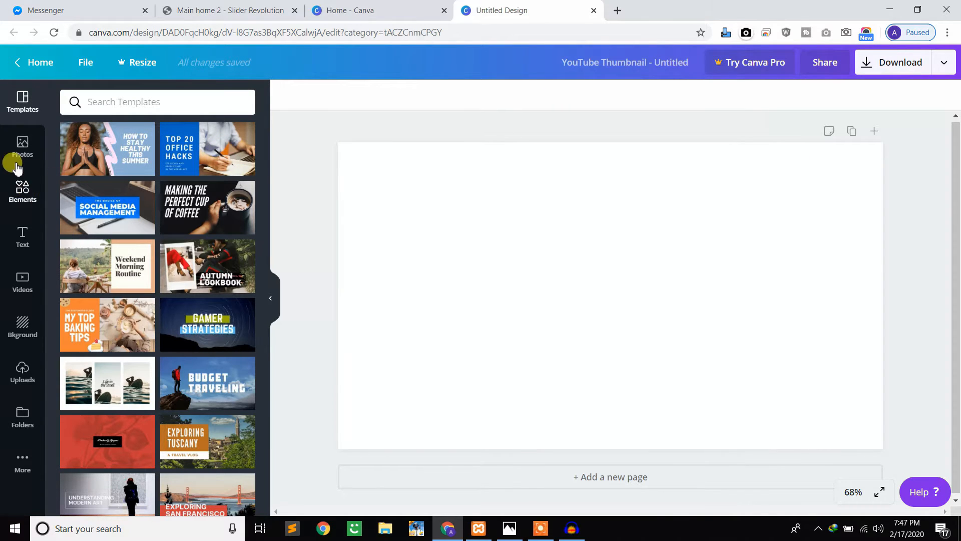
# Step: Look through the available elements, text styles, backgrounds and previously uploaded images
pyautogui.click(24, 198)
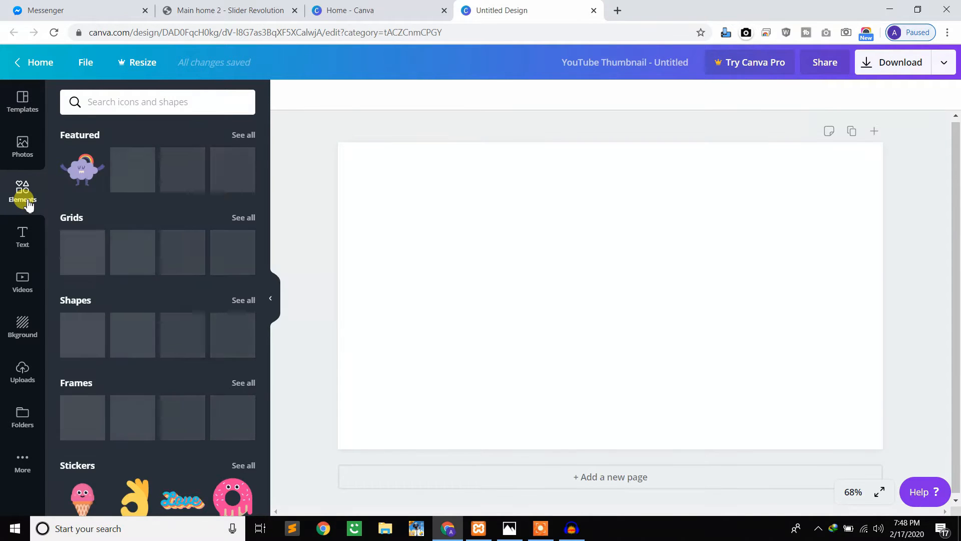
pyautogui.click(23, 244)
pyautogui.click(23, 328)
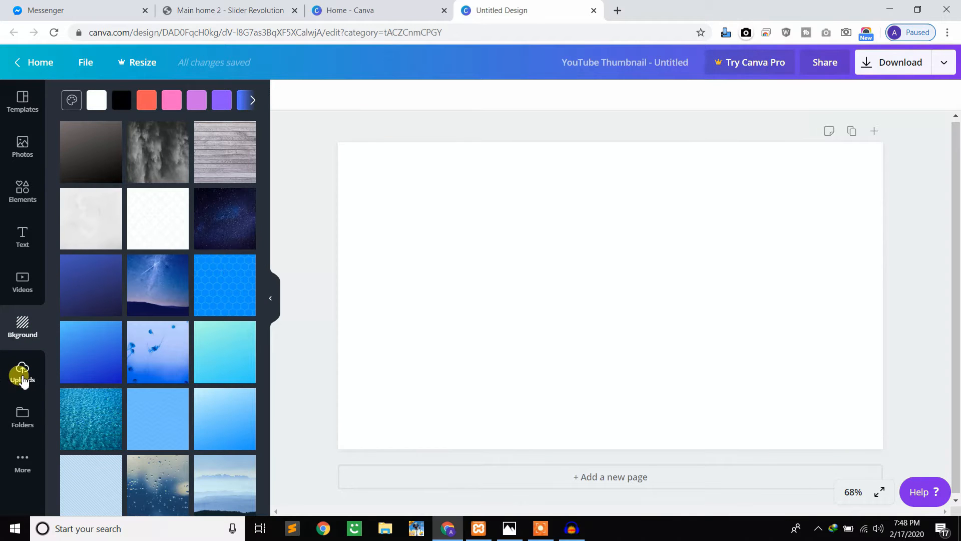
pyautogui.click(23, 380)
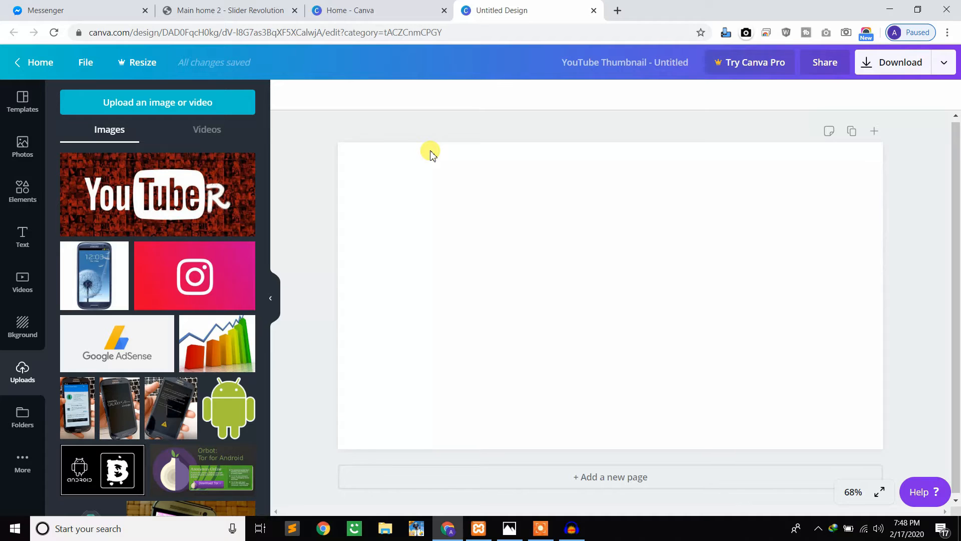
# Step: Search Google Images for "s3 samsung" in a new browser tab
pyautogui.click(620, 8)
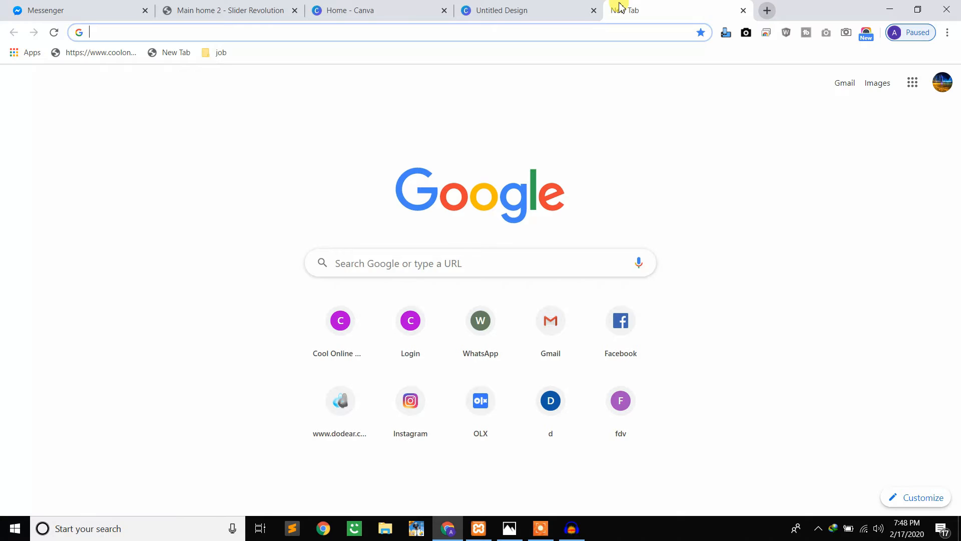
pyautogui.write('s3')
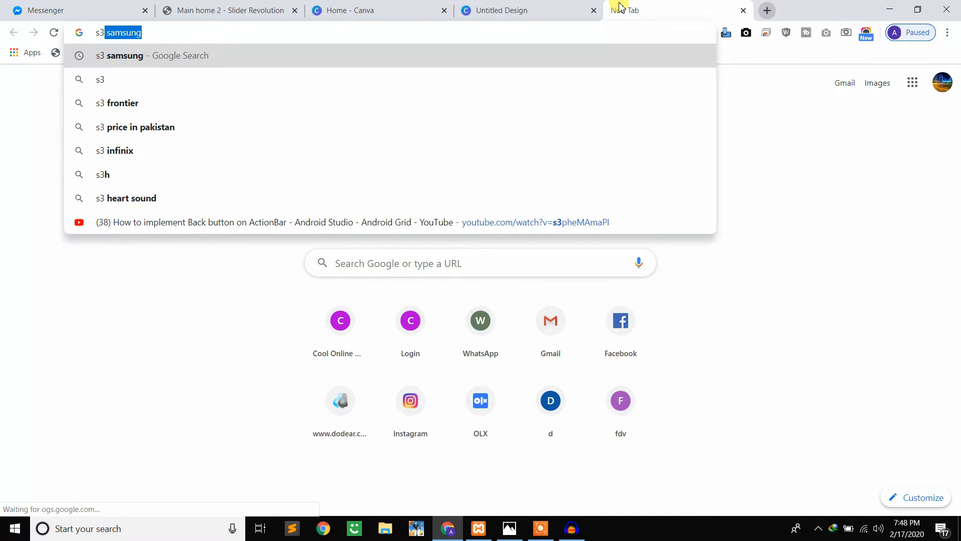
pyautogui.press('Return')
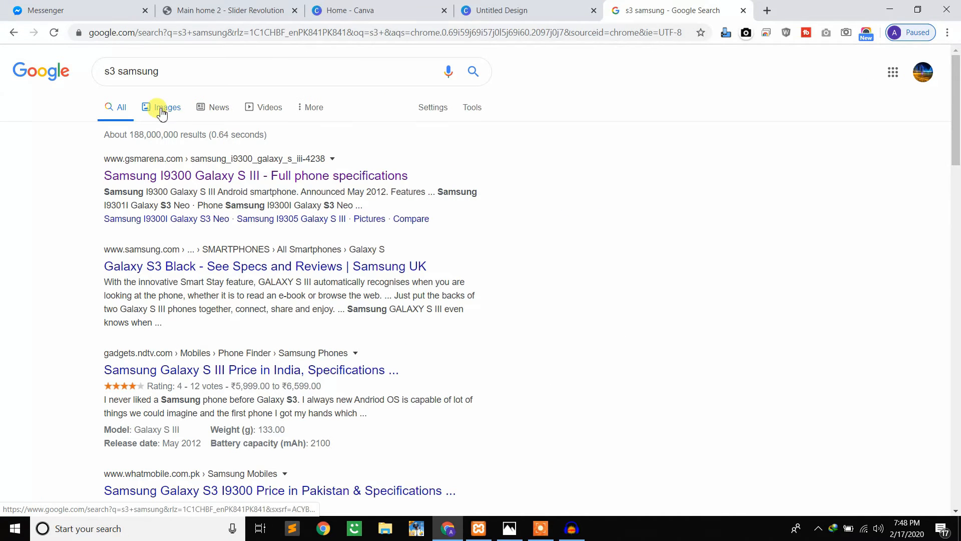
pyautogui.click(162, 111)
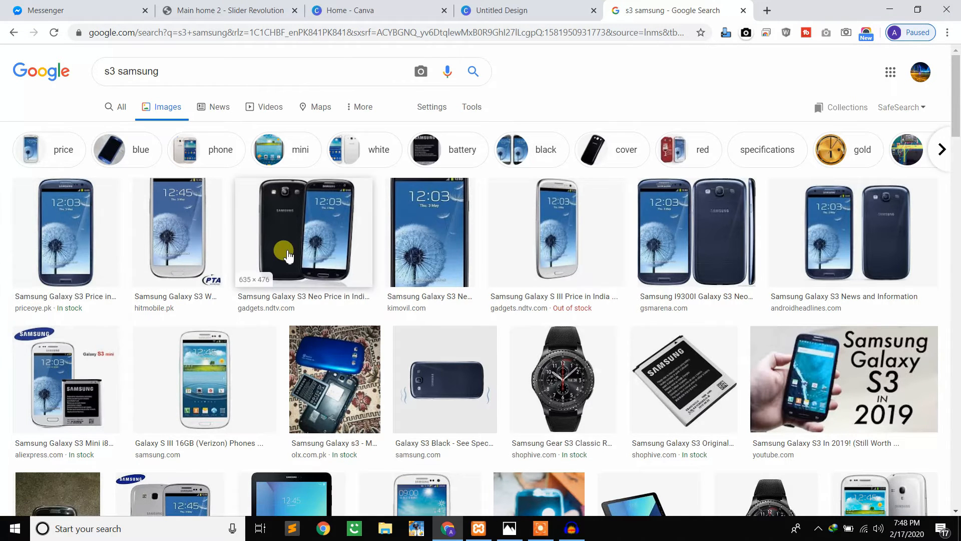
# Step: Save a picture showing the black Galaxy S3 from front and back as Samsung-Galaxy-S3-LTE.jpg
pyautogui.click(371, 236)
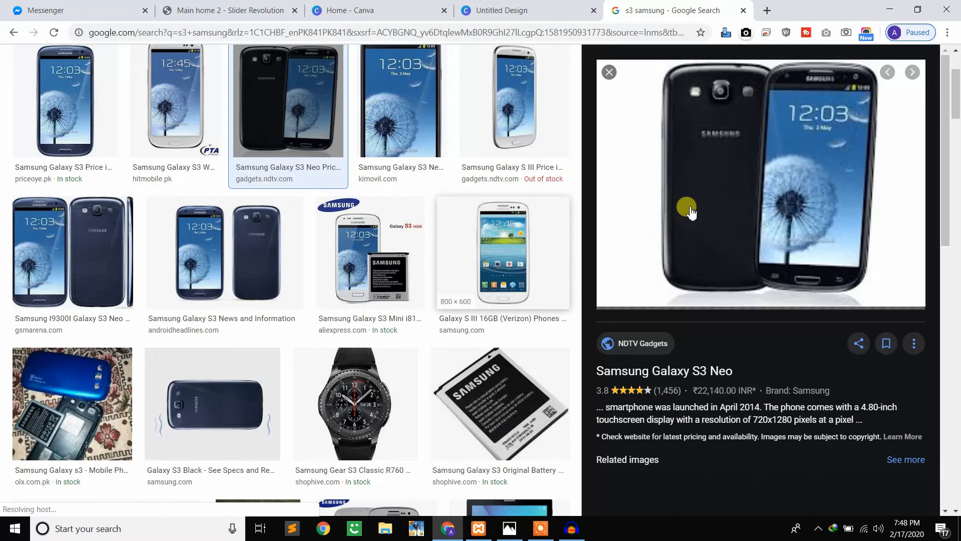
pyautogui.rightClick(767, 197)
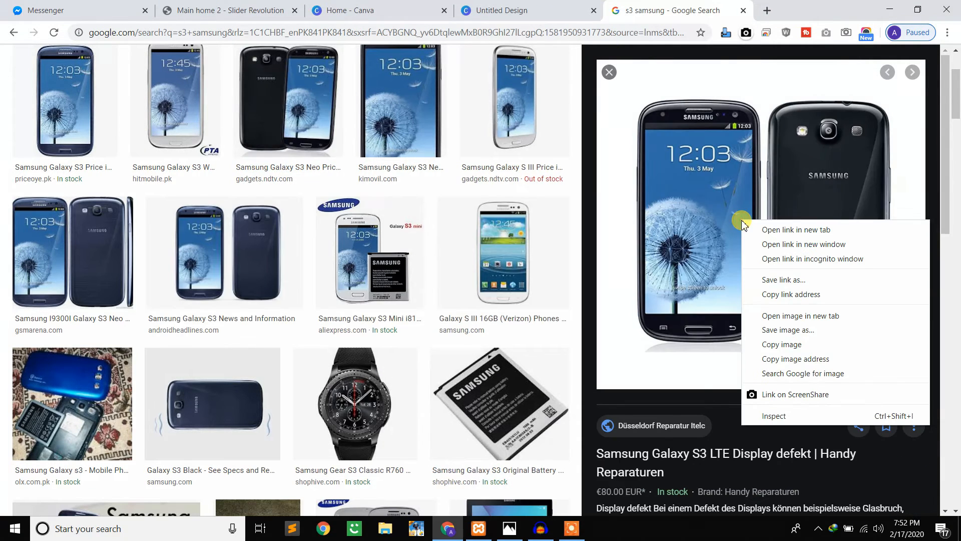
pyautogui.click(788, 339)
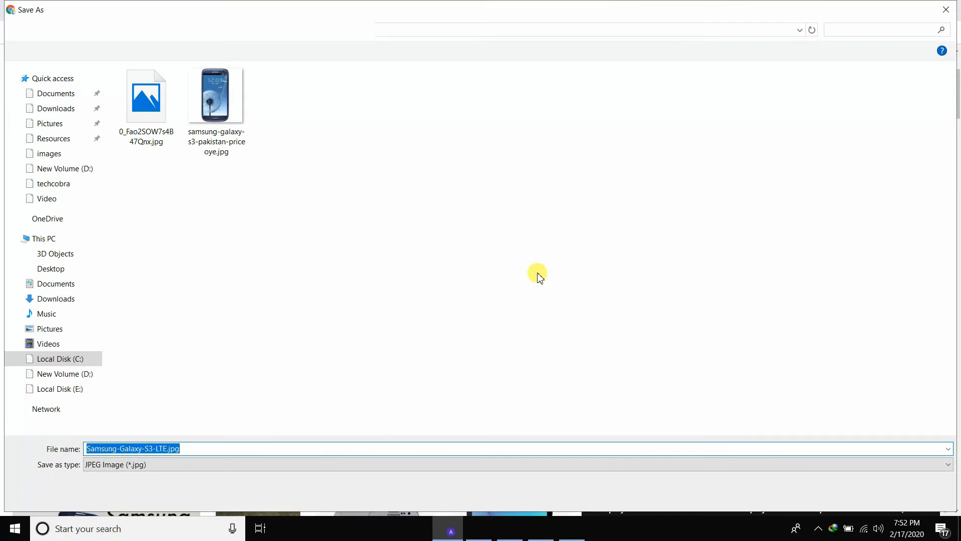
pyautogui.click(855, 496)
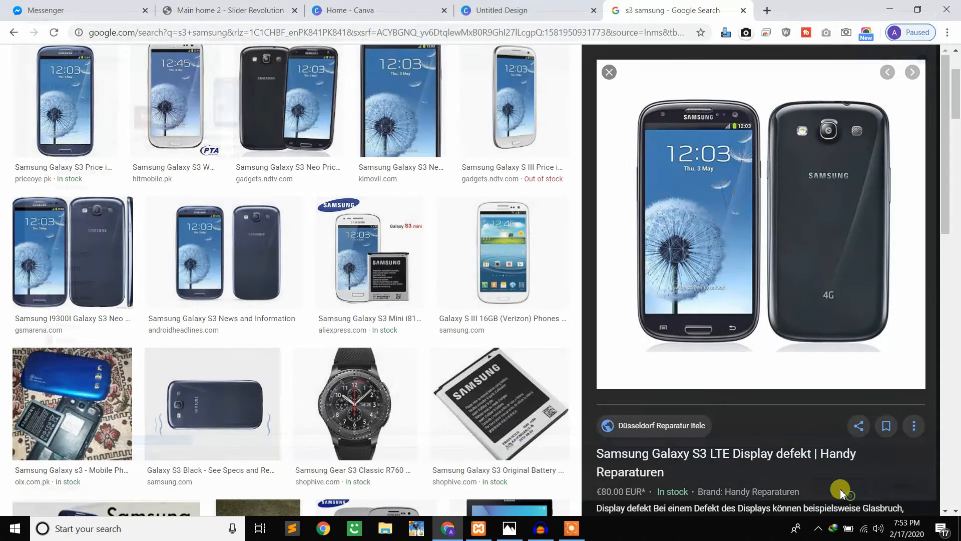
# Step: Return to the Canva thumbnail design and upload the downloaded Samsung Galaxy S3 picture
pyautogui.click(506, 9)
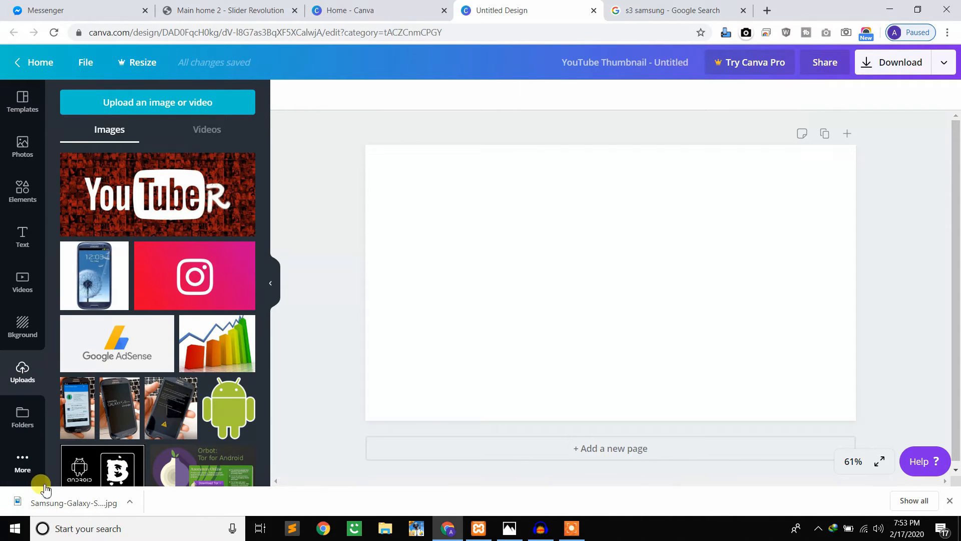
pyautogui.moveTo(48, 514); pyautogui.dragTo(125, 349)
pyautogui.click(125, 349)
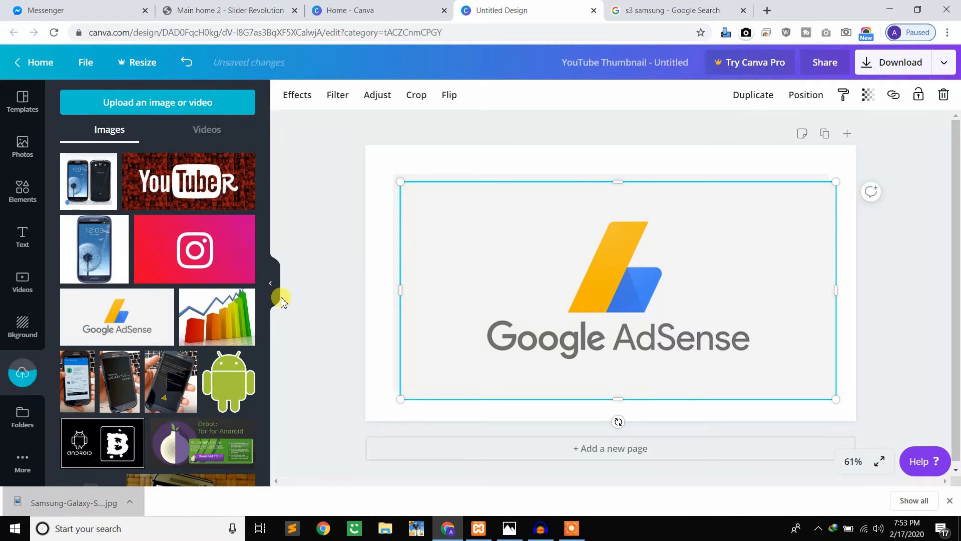
pyautogui.press('Delete')
pyautogui.click(768, 205)
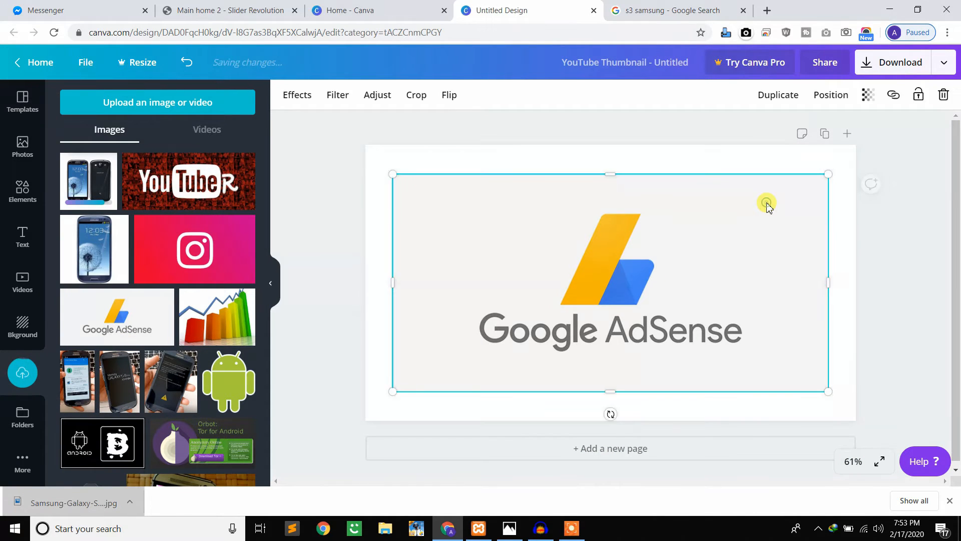
pyautogui.press('Delete')
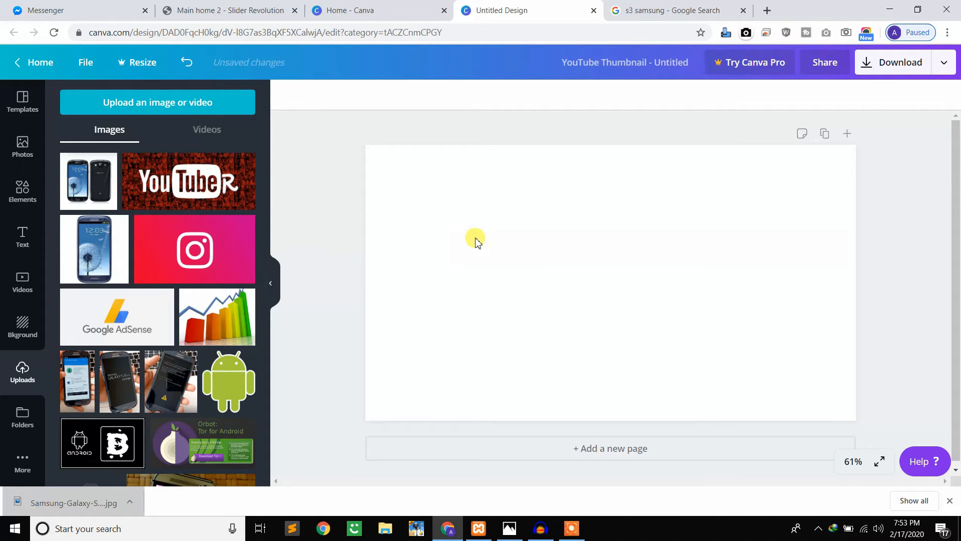
# Step: Add the uploaded Galaxy S3 picture to the thumbnail and place it in the page's upper-right corner
pyautogui.click(100, 186)
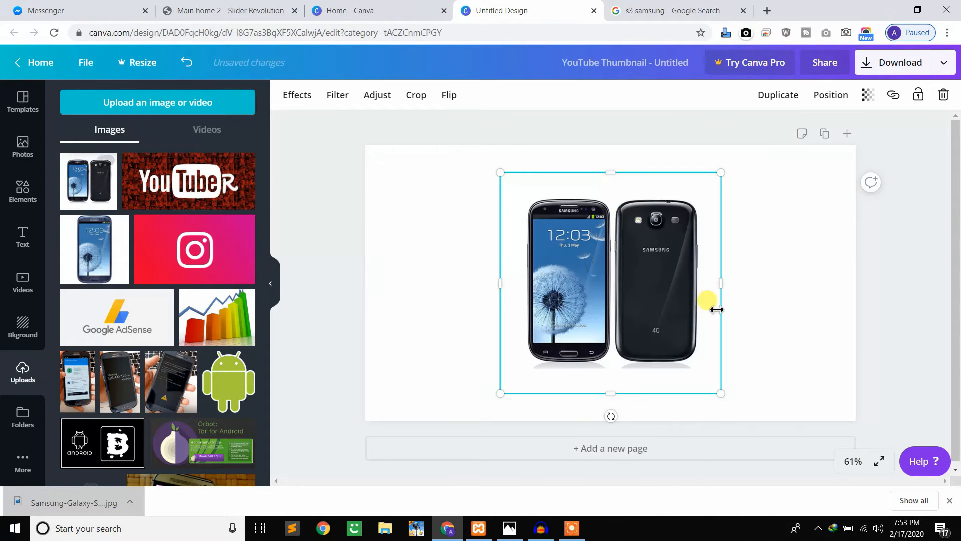
pyautogui.moveTo(678, 299); pyautogui.dragTo(816, 267)
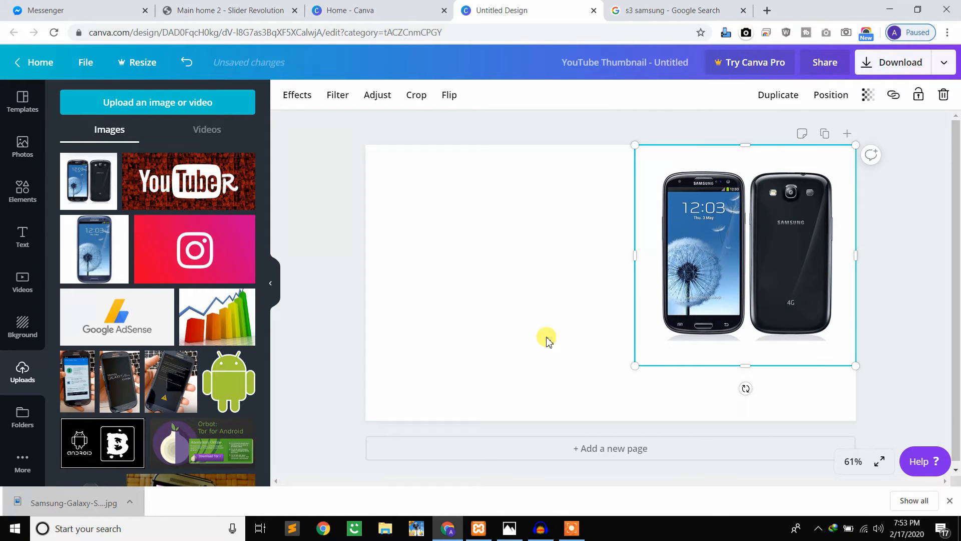
# Step: Set the thumbnail's background colour to light grey from the default colours
pyautogui.click(446, 368)
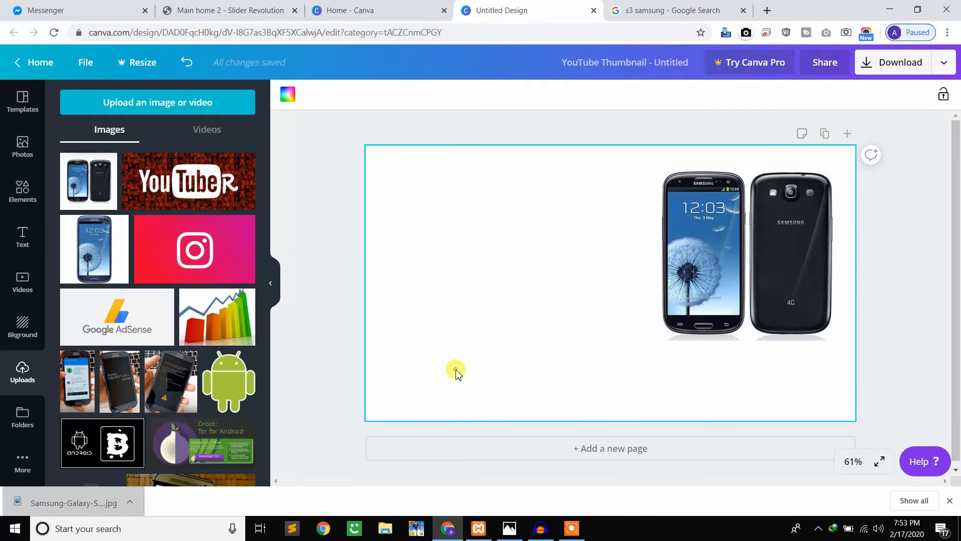
pyautogui.click(289, 96)
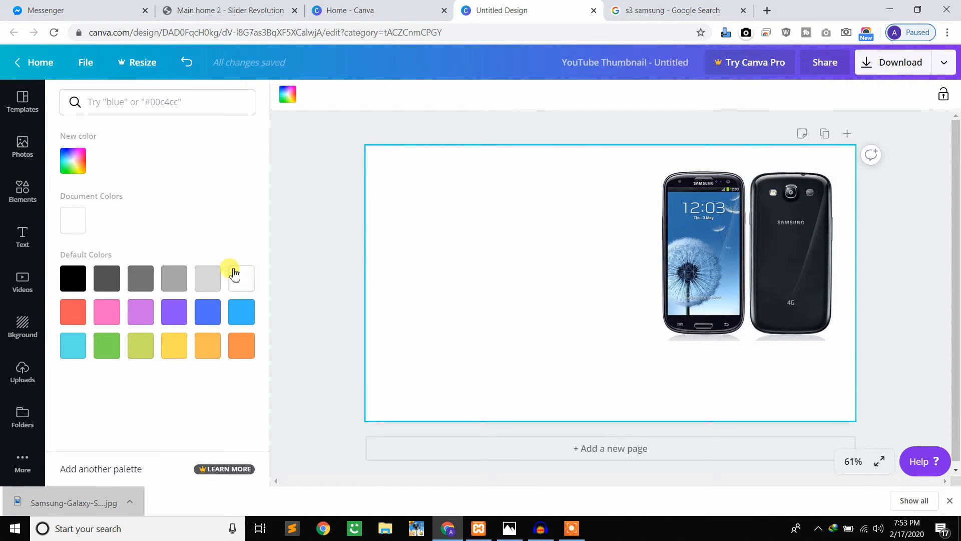
pyautogui.click(216, 276)
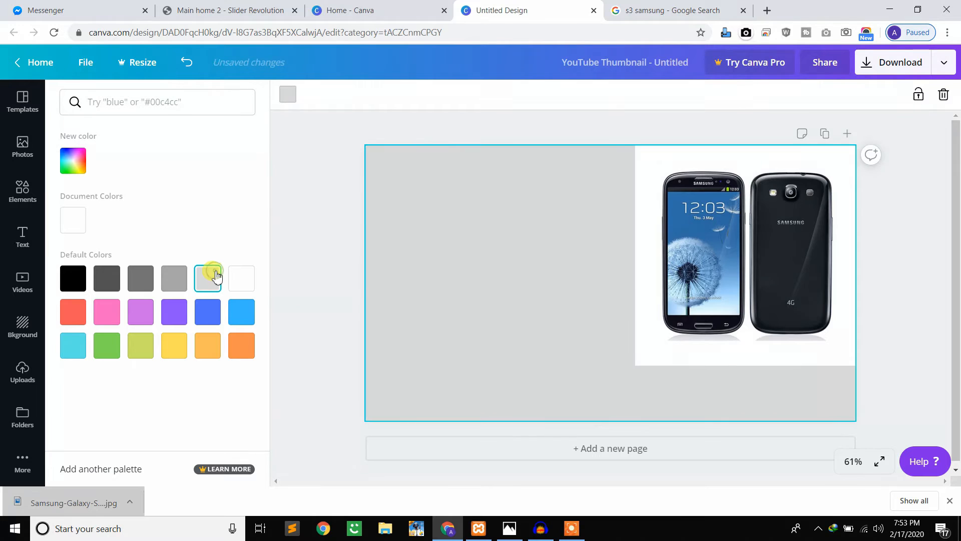
pyautogui.click(477, 279)
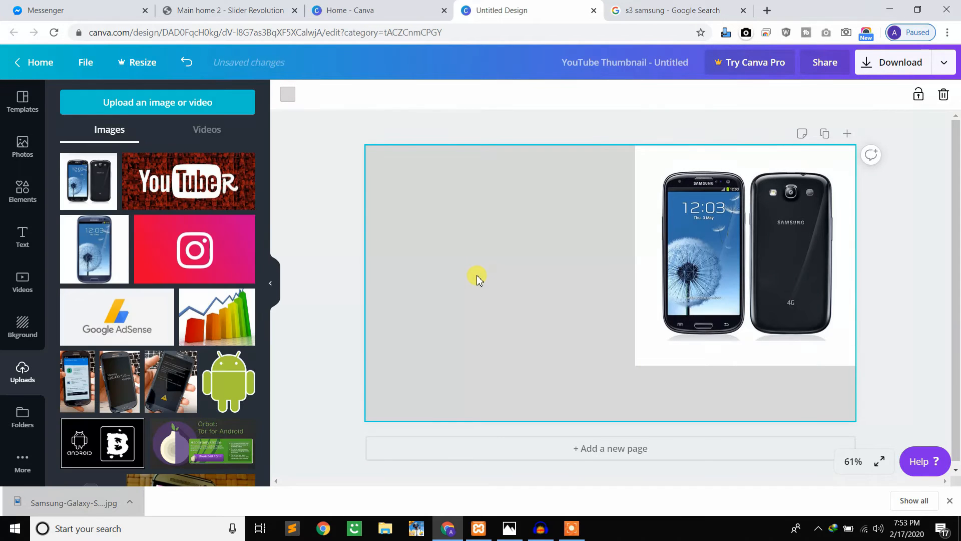
# Step: Add the "SPIRIT NIGHT" font combination to the page and widen its text group slightly
pyautogui.click(23, 239)
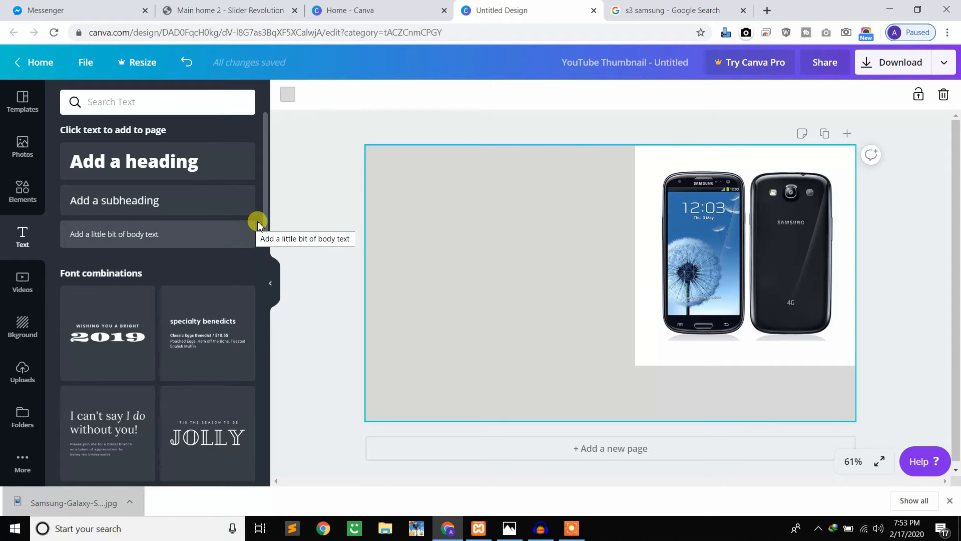
pyautogui.moveTo(266, 220); pyautogui.dragTo(270, 430)
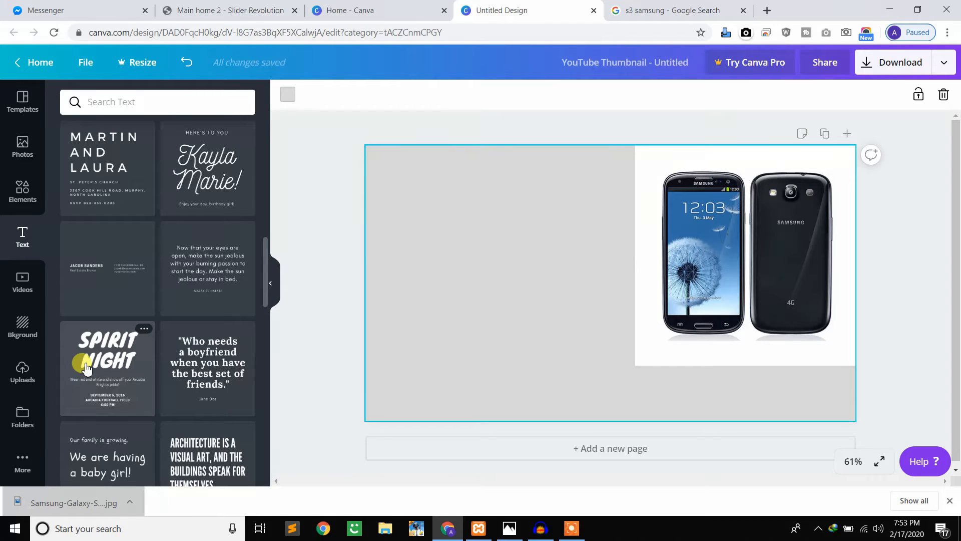
pyautogui.click(114, 367)
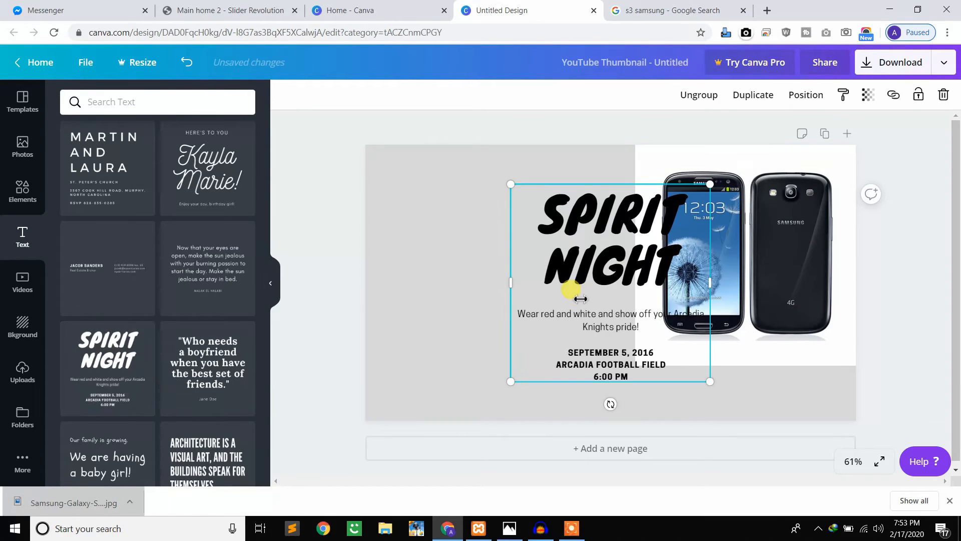
pyautogui.moveTo(511, 336); pyautogui.dragTo(507, 336)
# Step: Delete the date, venue and time lines and the "Wear red and white" sentence from the SPIRIT NIGHT text group
pyautogui.tripleClick(608, 357)
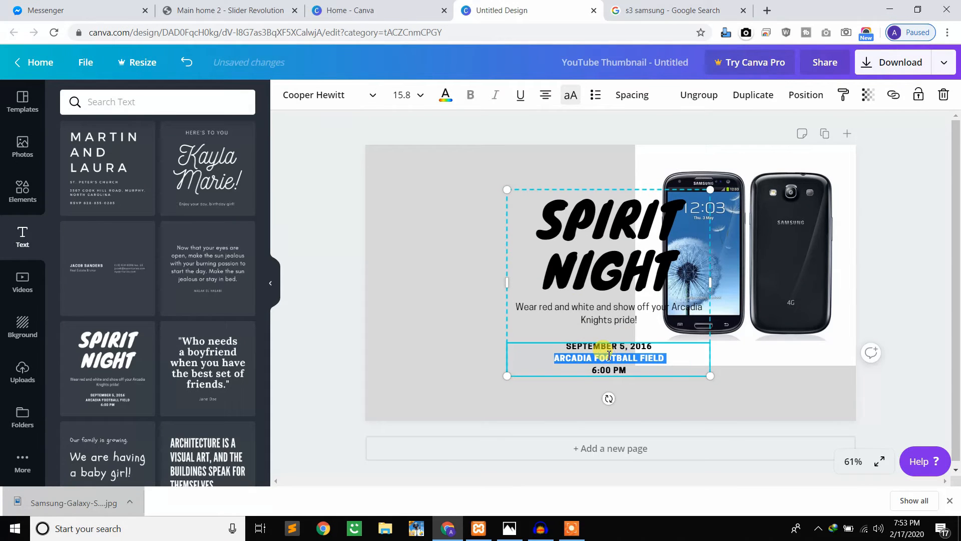
pyautogui.moveTo(634, 367); pyautogui.dragTo(574, 346)
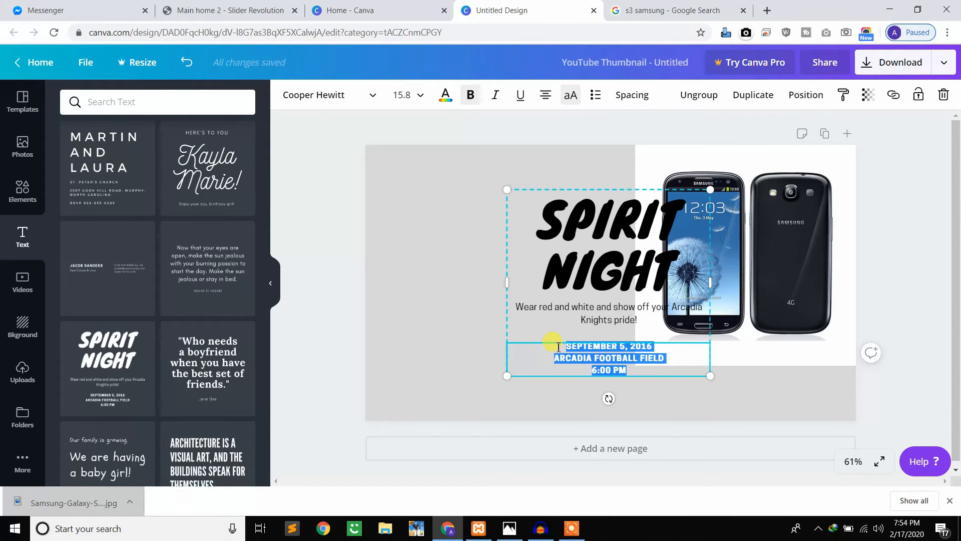
pyautogui.press('BackSpace')
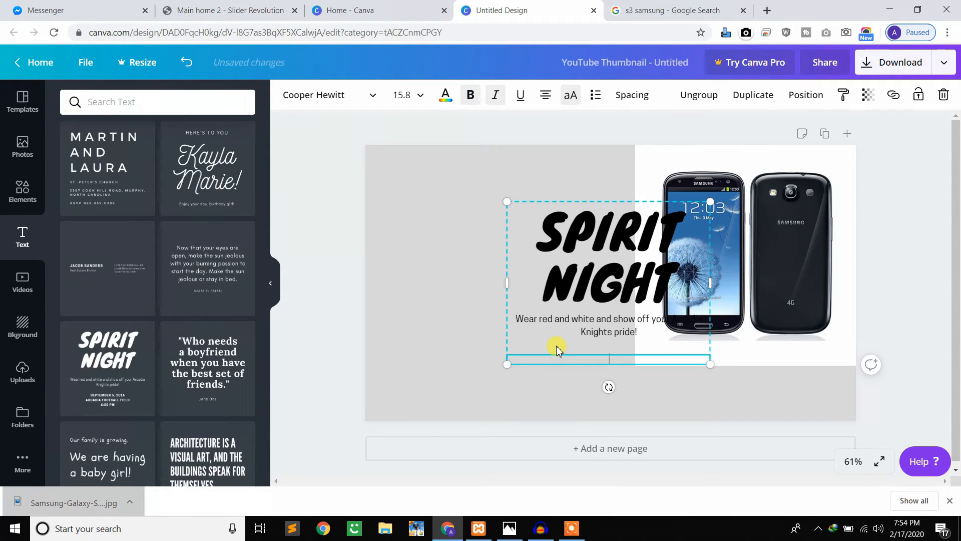
pyautogui.tripleClick(626, 331)
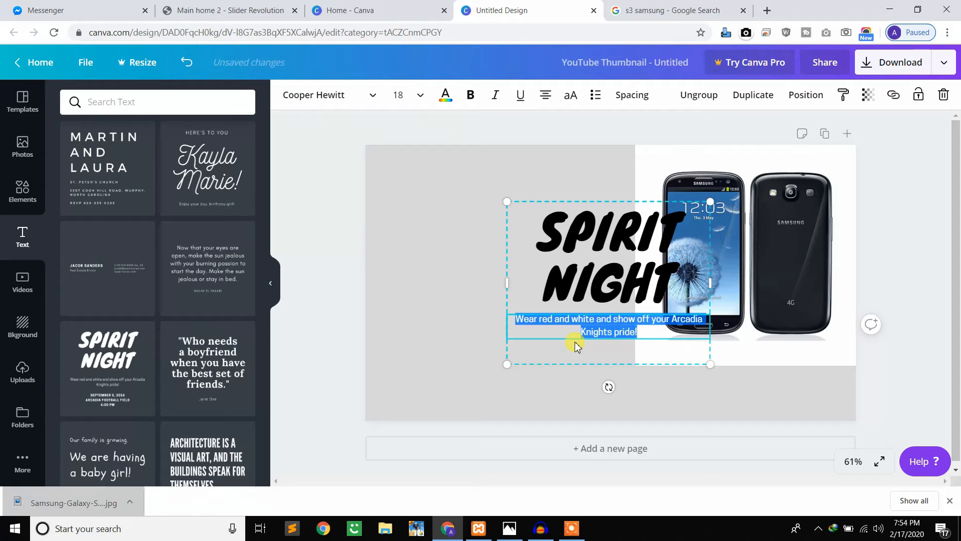
pyautogui.press('BackSpace')
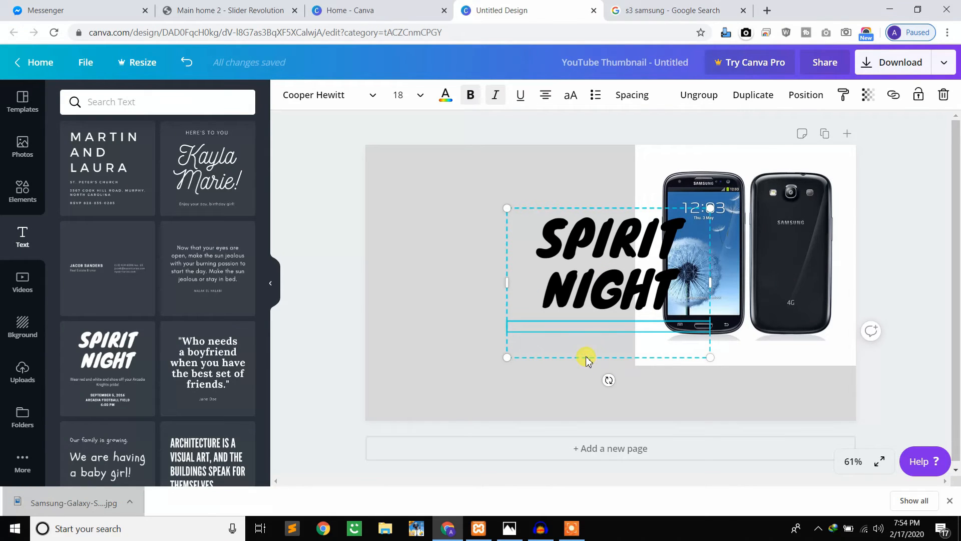
# Step: Replace the SPIRIT NIGHT title with "UNLOCK BOOTLOADER S3 GALAXY" and position its text group along the page's left edge, fully inside the page
pyautogui.moveTo(584, 359); pyautogui.dragTo(446, 295)
pyautogui.click(485, 234)
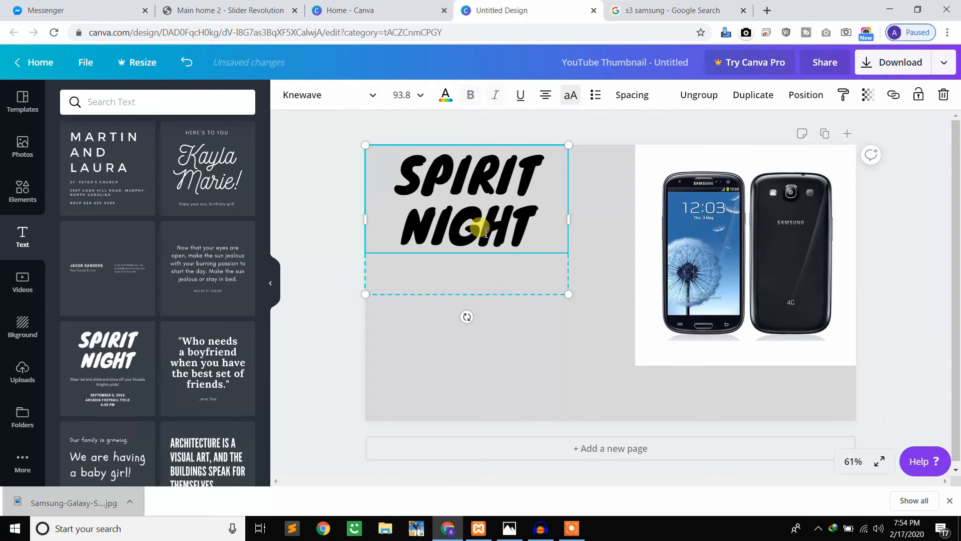
pyautogui.doubleClick(485, 235)
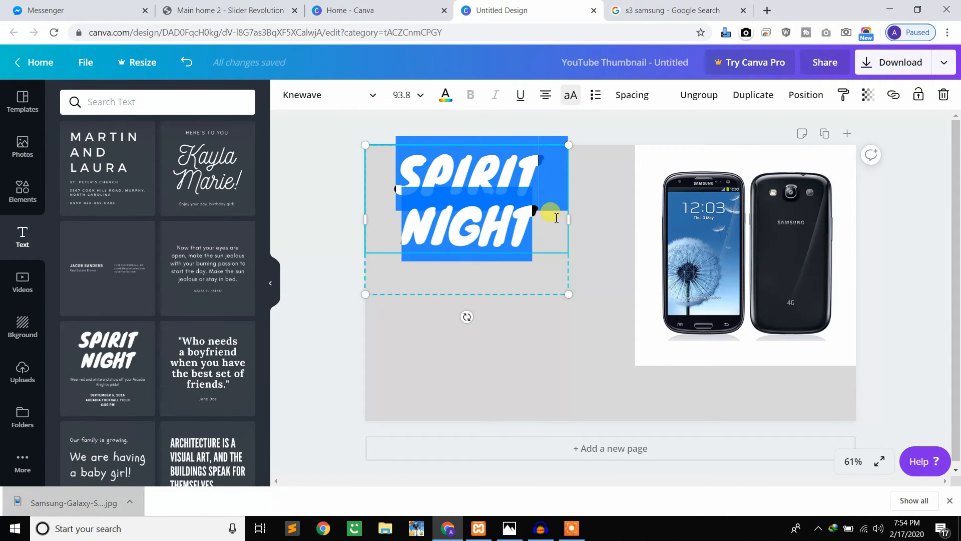
pyautogui.write('UN;')
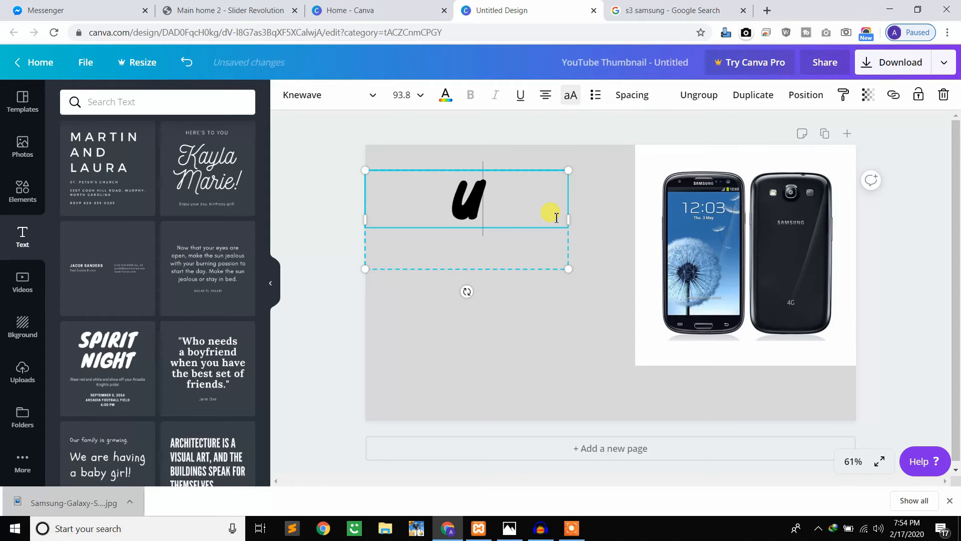
pyautogui.press('BackSpace')
pyautogui.write(';PCK')
pyautogui.press('BackSpace')
pyautogui.press('BackSpace')
pyautogui.press('BackSpace')
pyautogui.press('BackSpace')
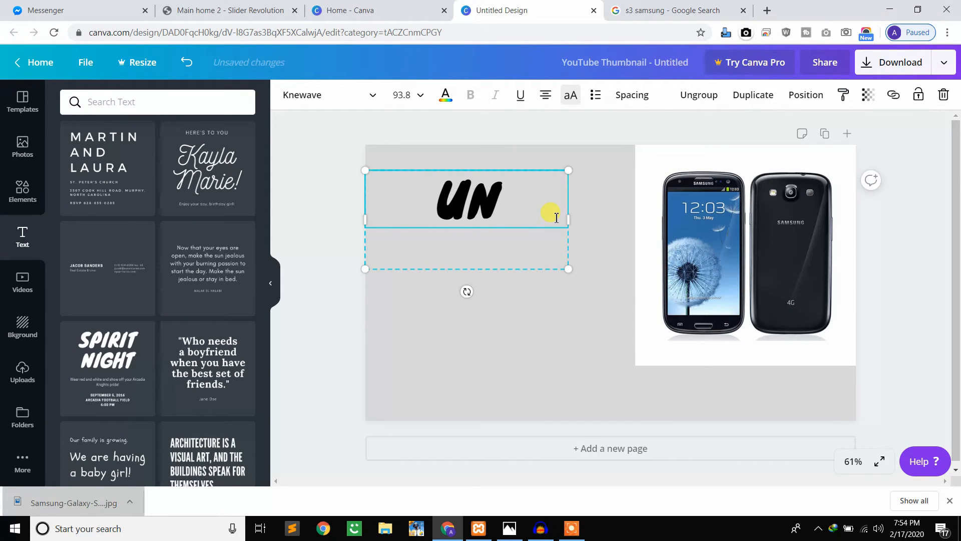
pyautogui.write('LOCK B')
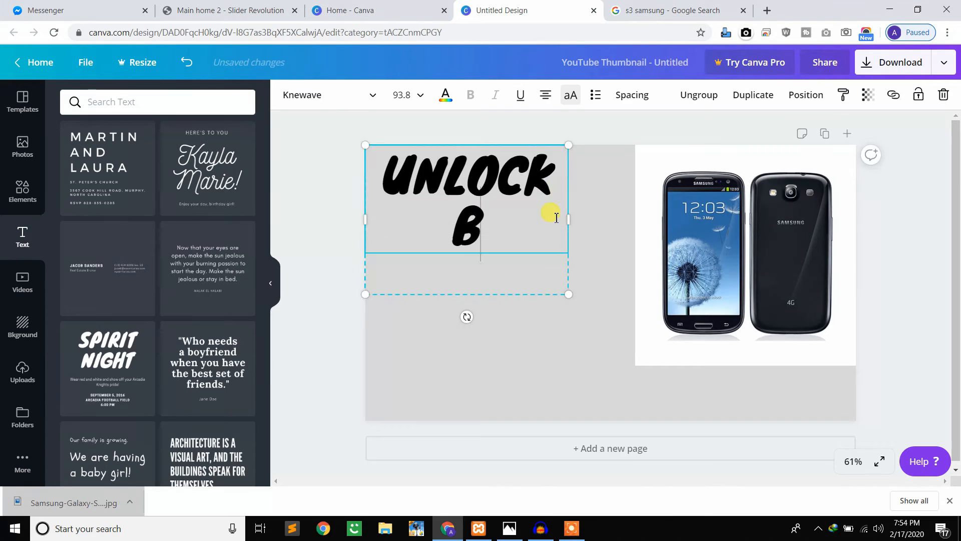
pyautogui.press('BackSpace')
pyautogui.write('BIIT')
pyautogui.press('BackSpace')
pyautogui.press('BackSpace')
pyautogui.press('BackSpace')
pyautogui.write('OTT')
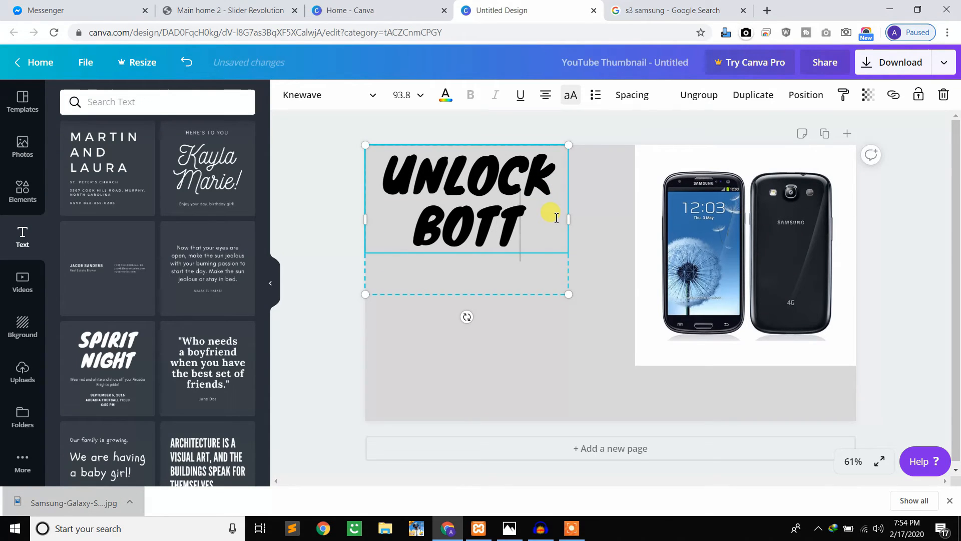
pyautogui.write('LOS FRT')
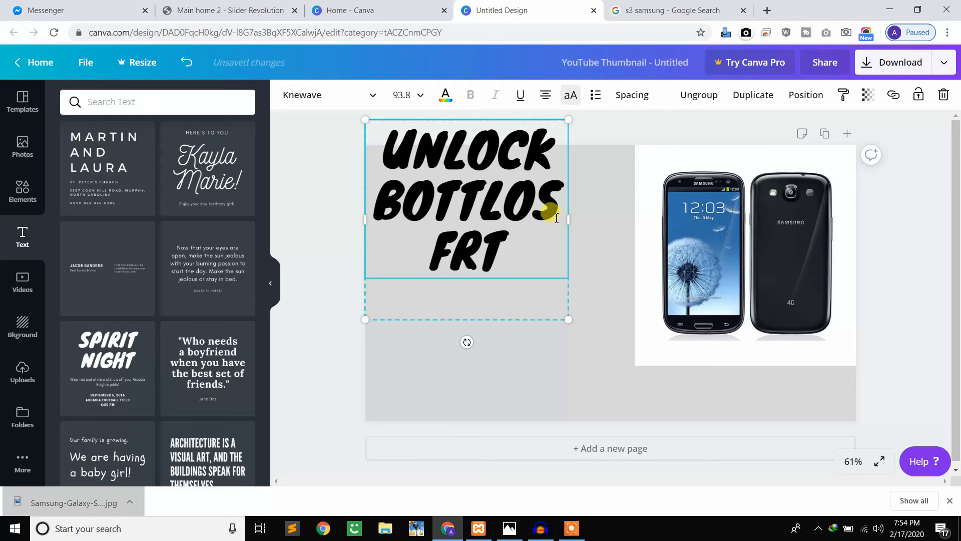
pyautogui.press('BackSpace')
pyautogui.press('BackSpace')
pyautogui.press('BackSpace')
pyautogui.press('BackSpace')
pyautogui.press('BackSpace')
pyautogui.press('BackSpace')
pyautogui.press('BackSpace')
pyautogui.press('BackSpace')
pyautogui.press('BackSpace')
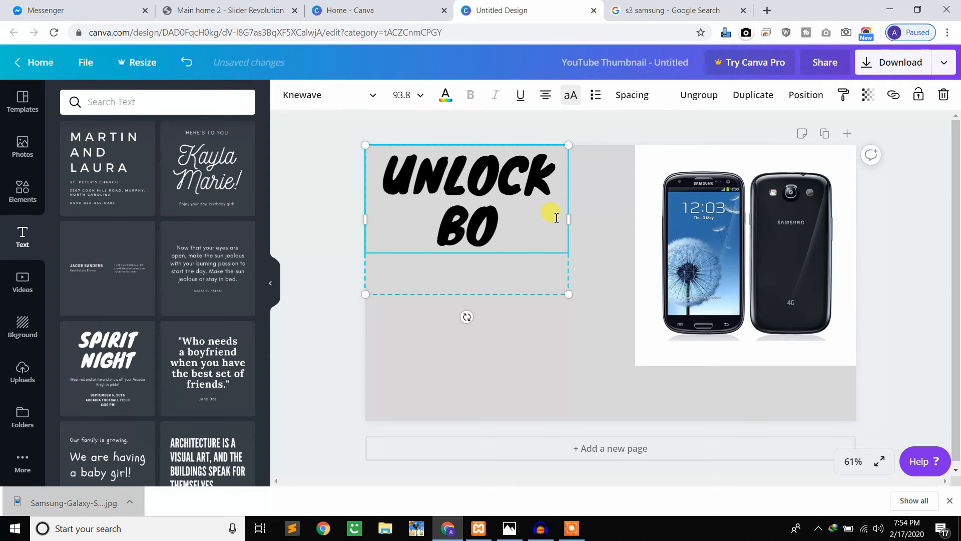
pyautogui.write('OTLOADE')
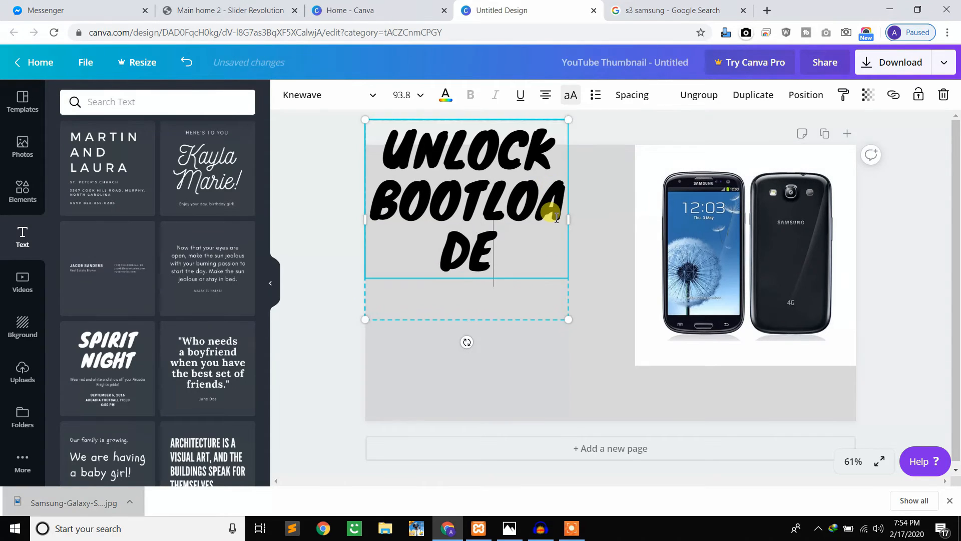
pyautogui.write('R S3')
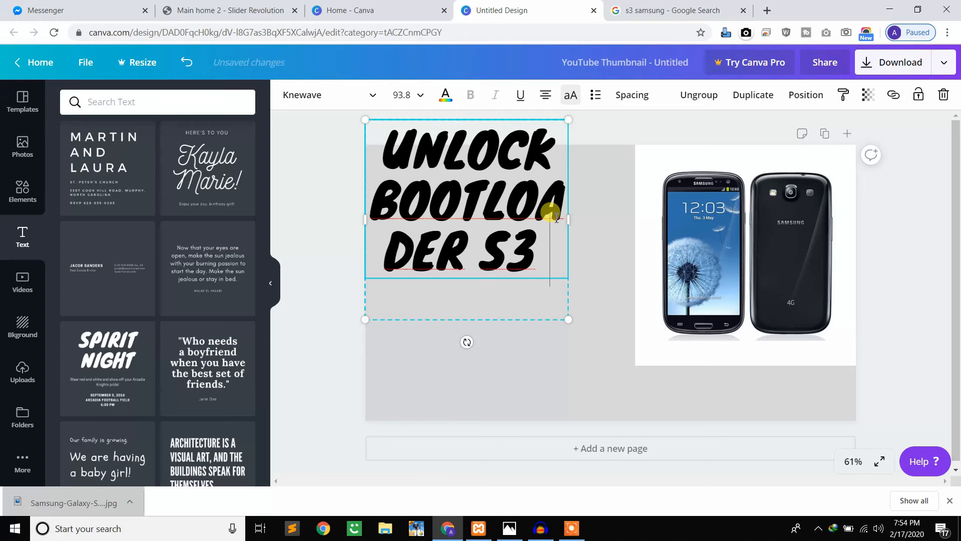
pyautogui.write(' GA')
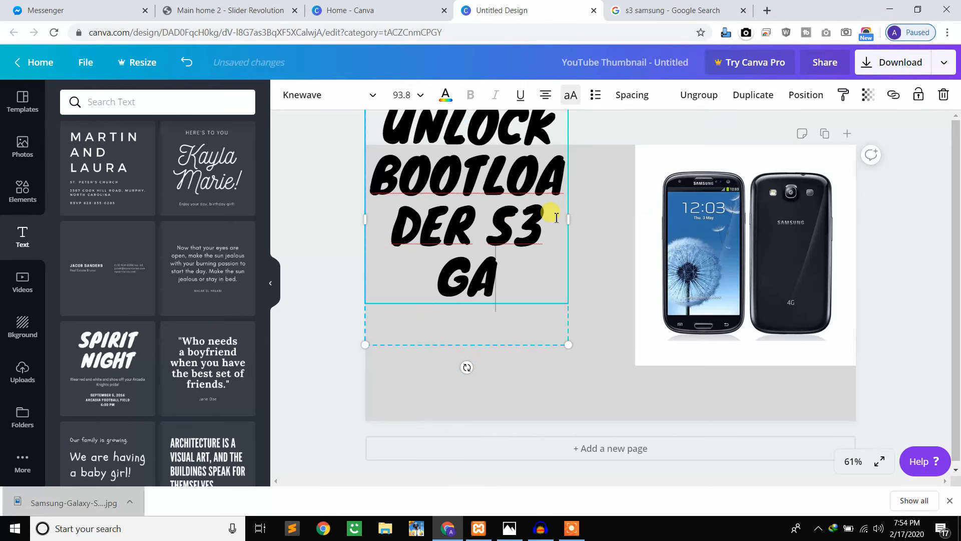
pyautogui.write('LAXY')
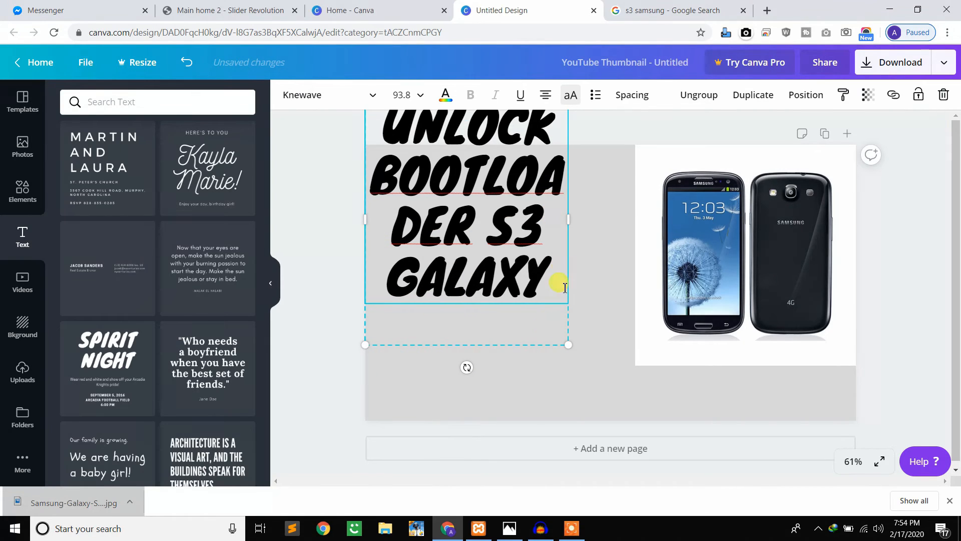
pyautogui.moveTo(530, 342); pyautogui.dragTo(527, 399)
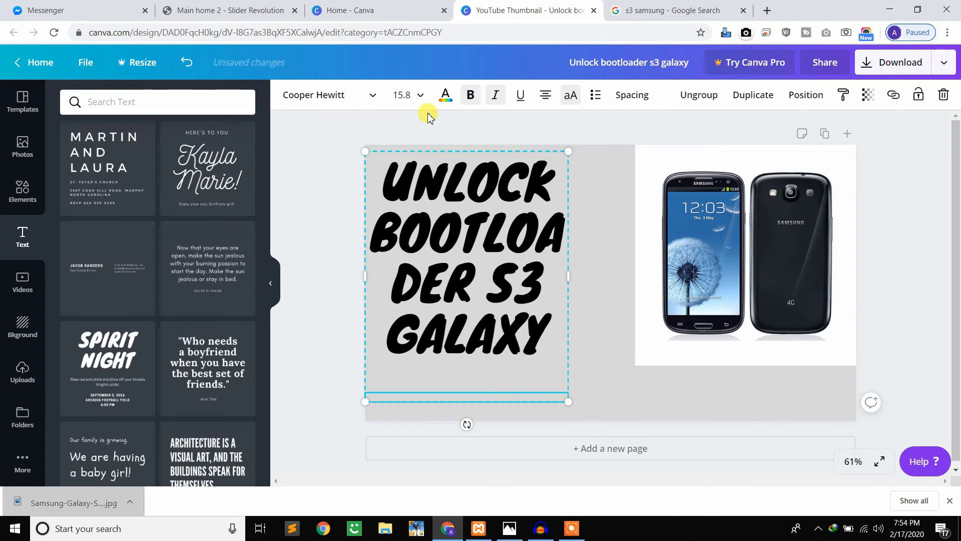
pyautogui.click(394, 99)
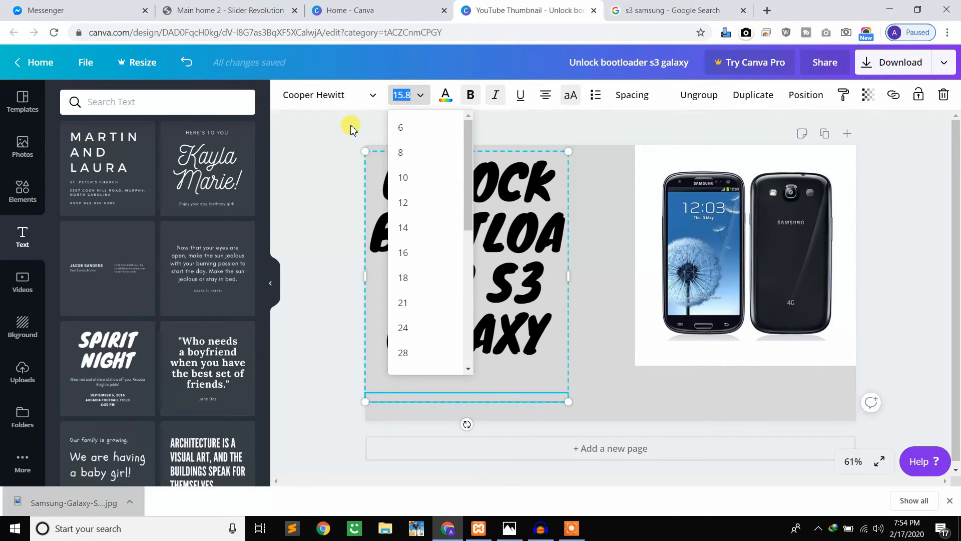
pyautogui.click(350, 99)
pyautogui.click(352, 99)
pyautogui.click(352, 99)
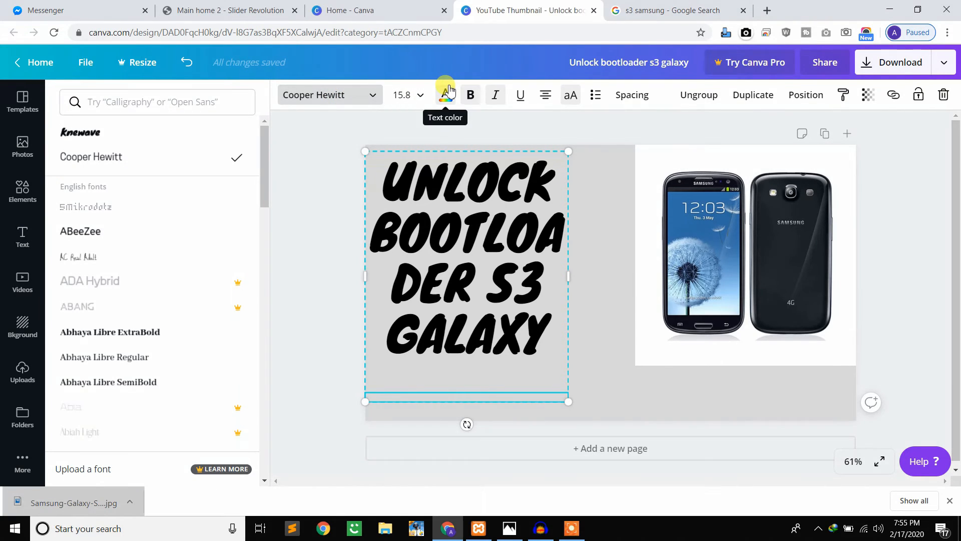
pyautogui.click(554, 125)
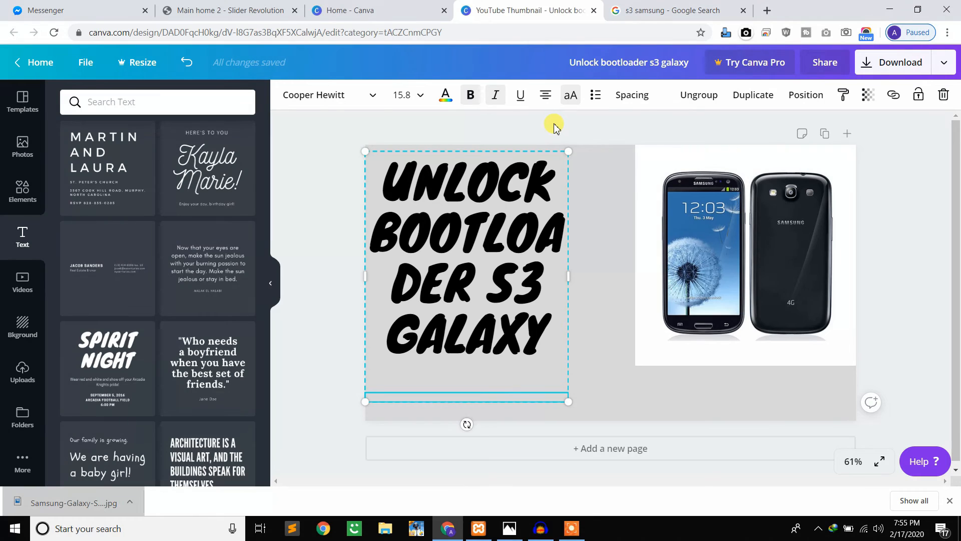
# Step: Enlarge the Galaxy S3 picture from its lower-left corner until it fills the full height of the page
pyautogui.click(733, 223)
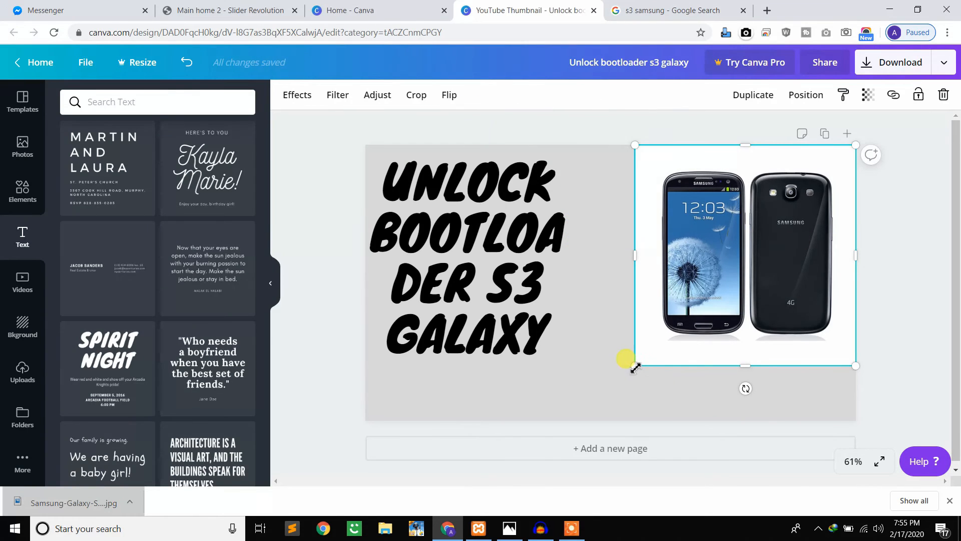
pyautogui.moveTo(634, 366); pyautogui.dragTo(584, 421)
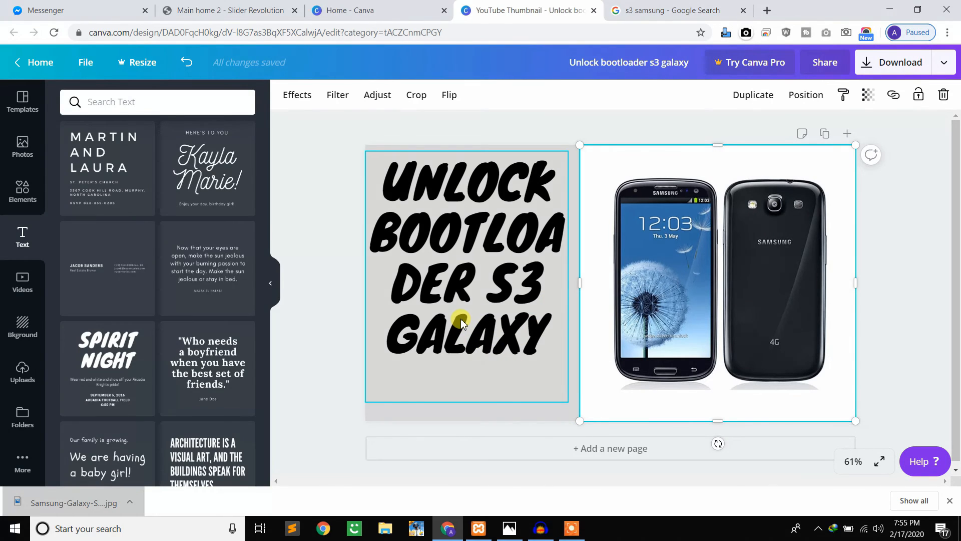
# Step: Copy the whole title text and search Google for "english to urdu" in the existing search tab
pyautogui.click(460, 256)
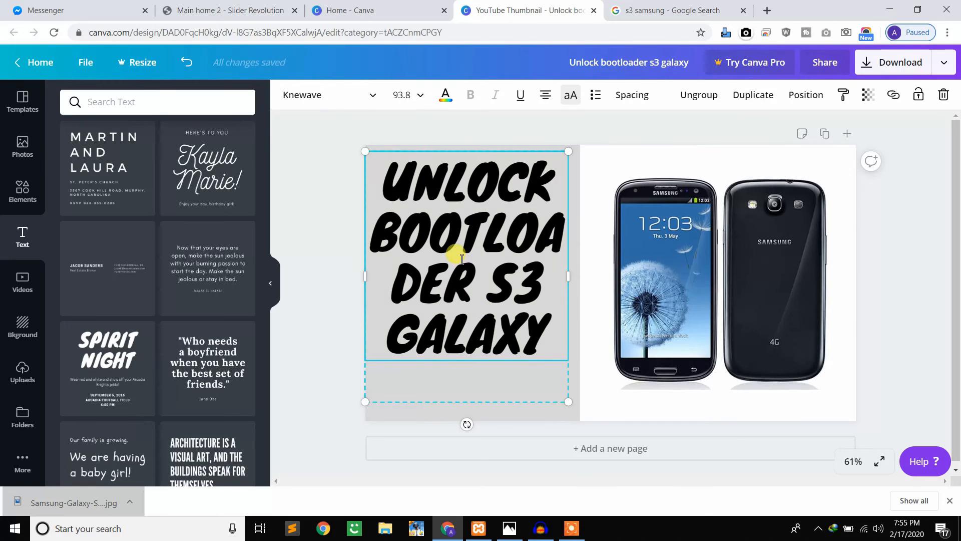
pyautogui.click(462, 258)
pyautogui.hotkey('ctrl', 'c')
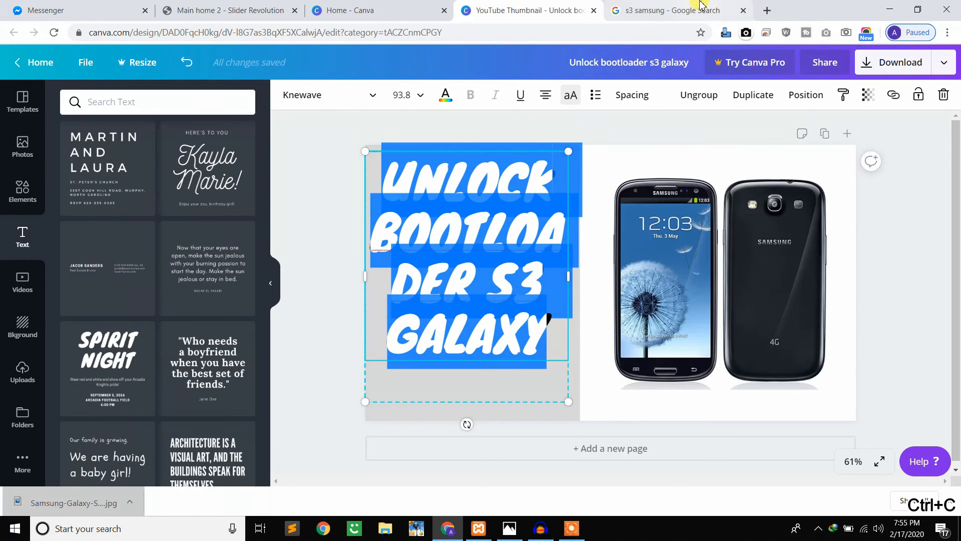
pyautogui.click(686, 7)
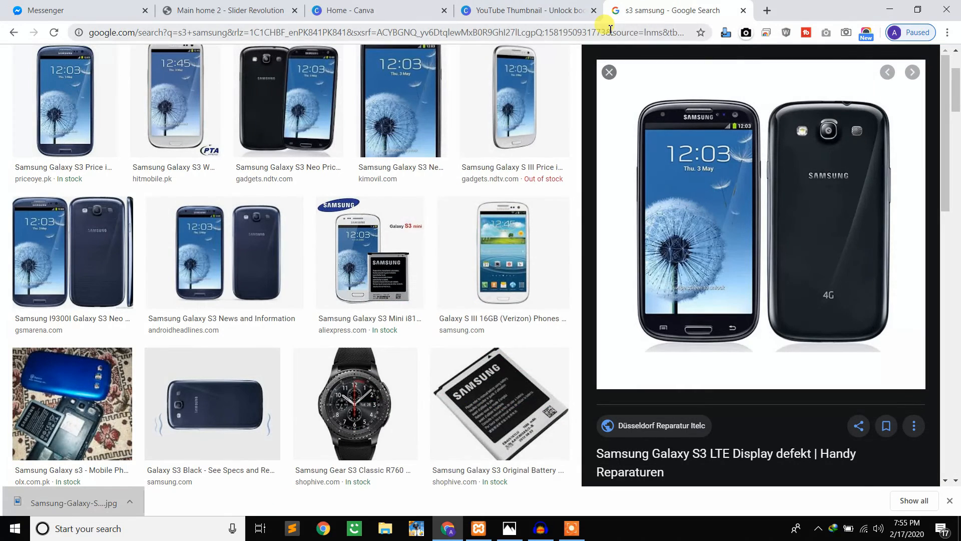
pyautogui.click(610, 33)
pyautogui.write('en')
pyautogui.press('Return')
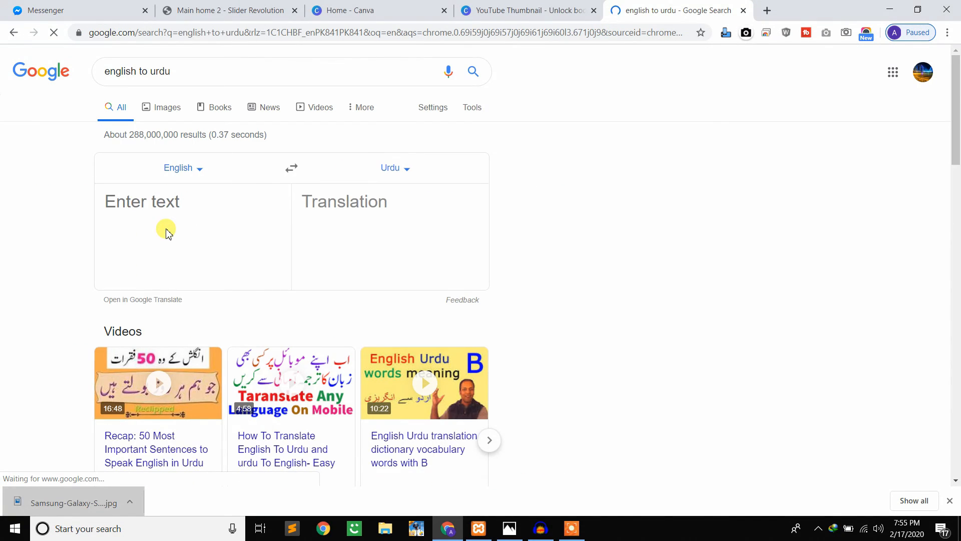
# Step: Translate the copied title from English to Urdu and copy the translation
pyautogui.click(165, 232)
pyautogui.hotkey('ctrl', 'v')
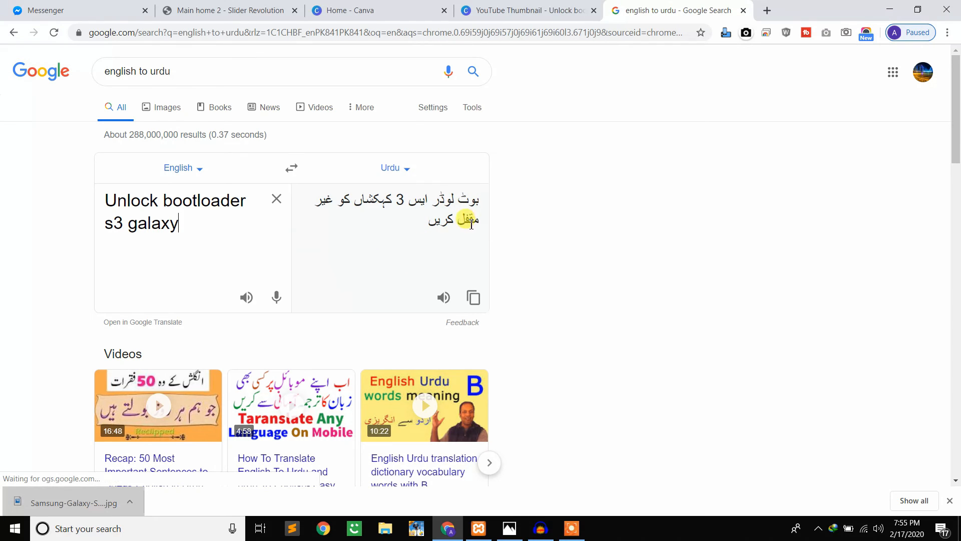
pyautogui.click(473, 299)
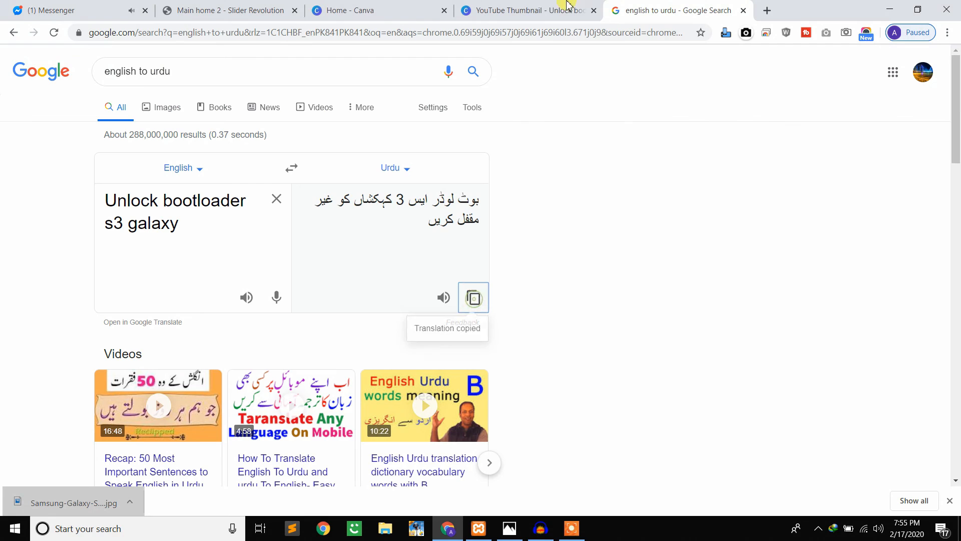
# Step: Switch back to the Canva thumbnail, replace the title with the copied Urdu translation and set its font size to 48
pyautogui.click(524, 6)
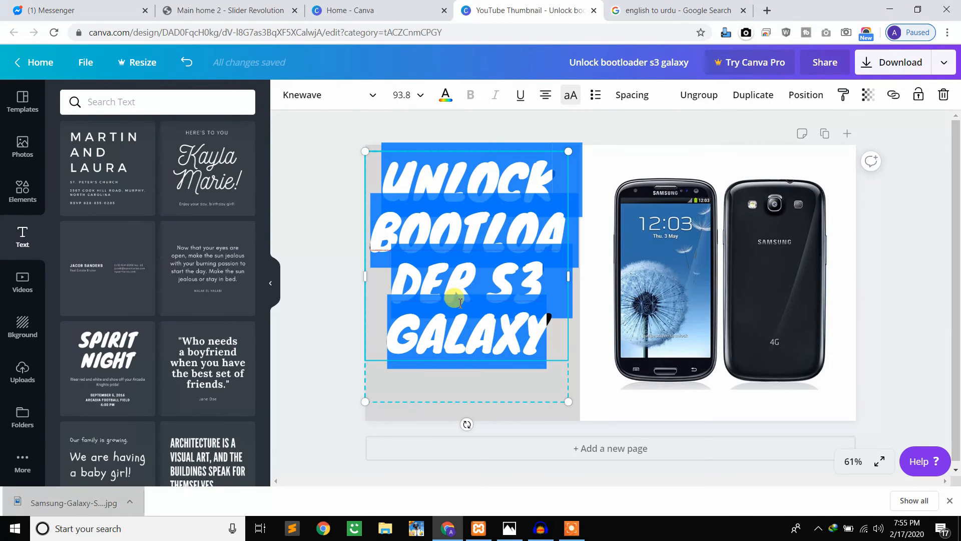
pyautogui.press('BackSpace')
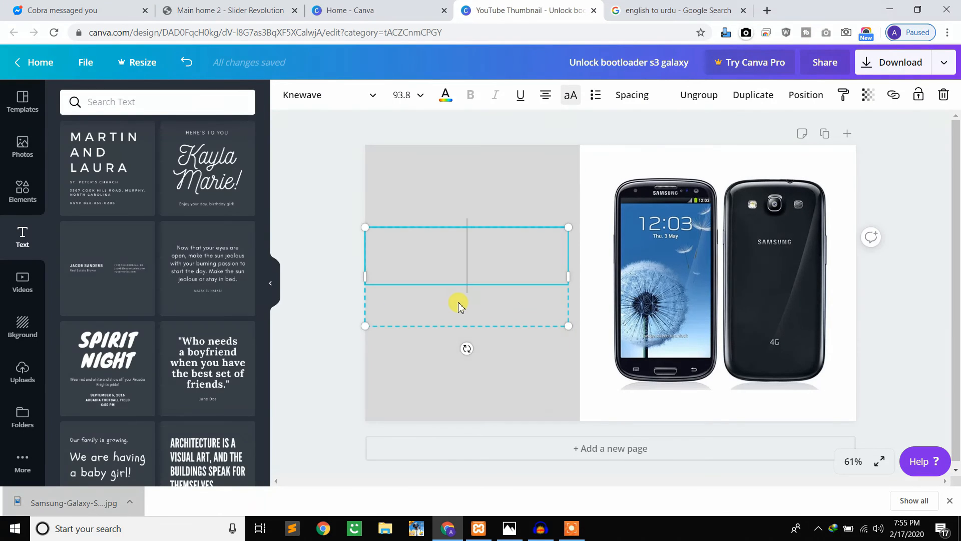
pyautogui.hotkey('ctrl', 'v')
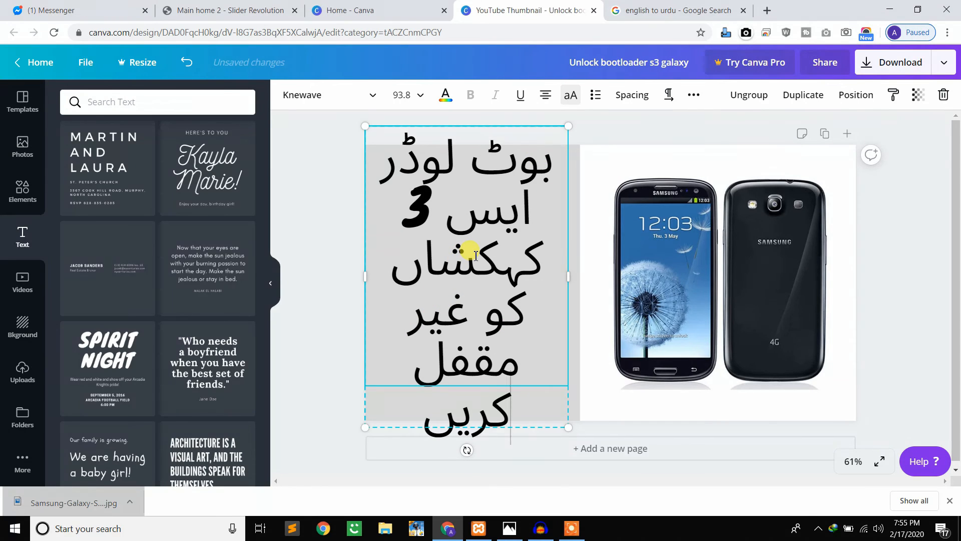
pyautogui.click(416, 96)
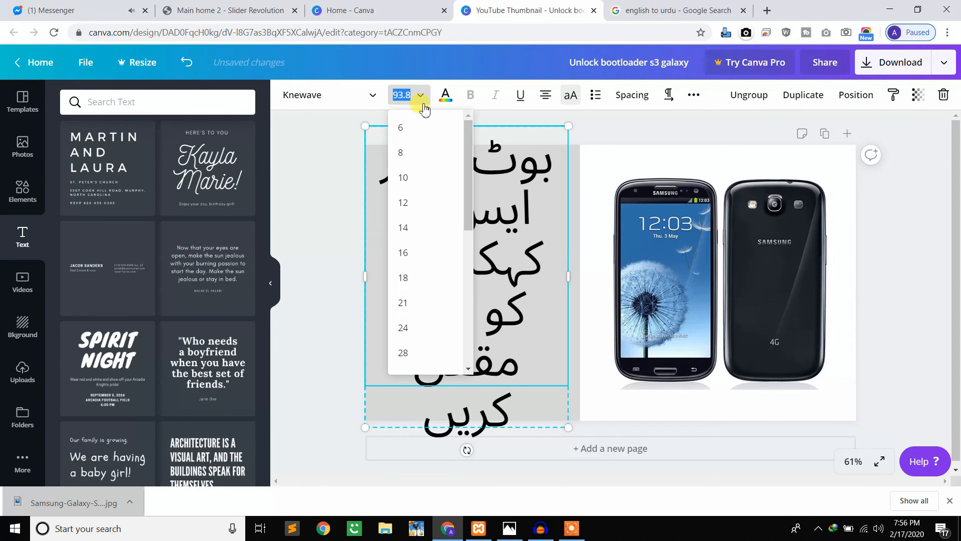
pyautogui.moveTo(466, 209); pyautogui.dragTo(472, 273)
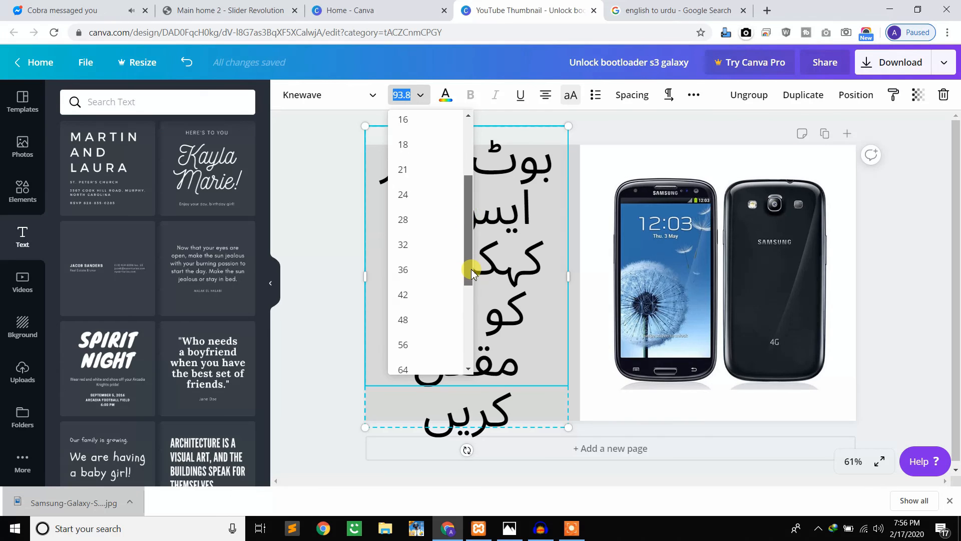
pyautogui.click(434, 318)
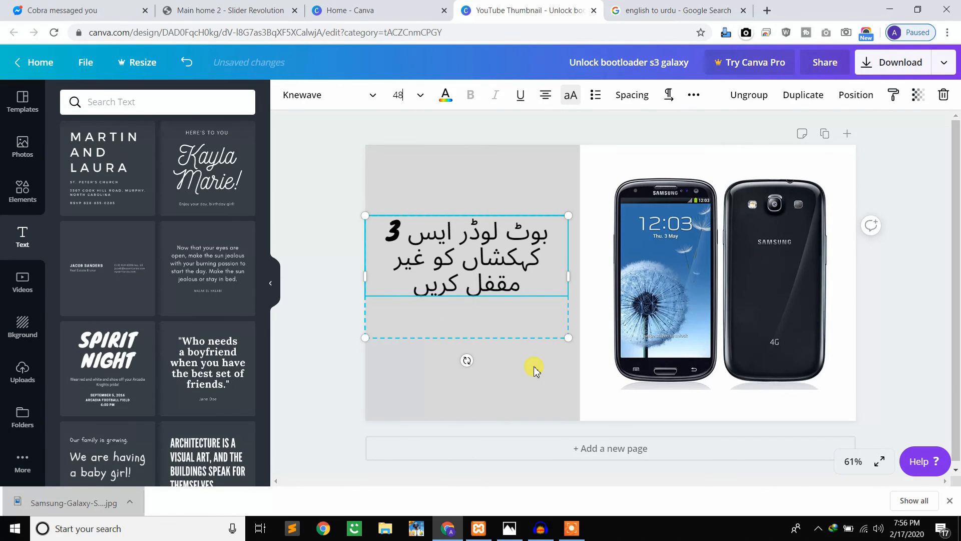
# Step: Download the thumbnail as a PNG image and open the downloaded file
pyautogui.click(881, 70)
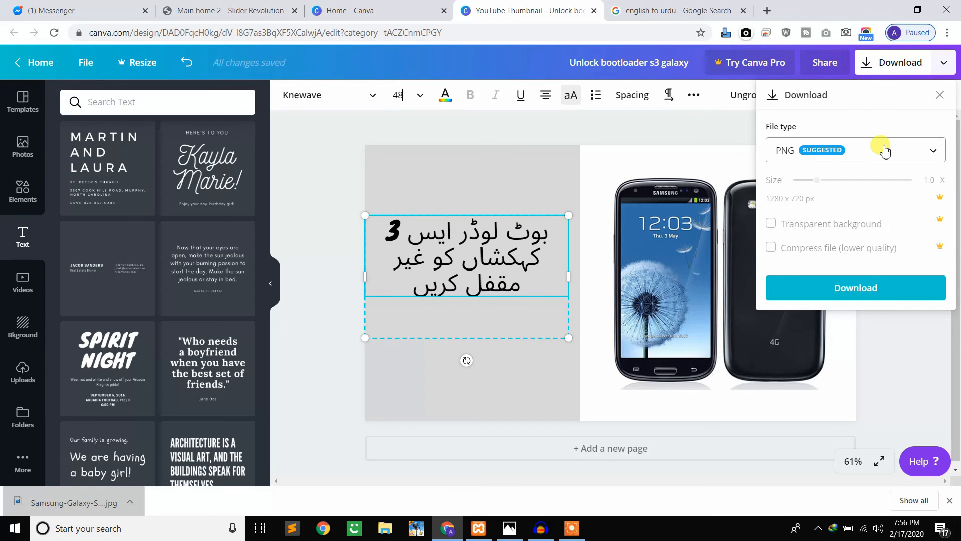
pyautogui.click(884, 151)
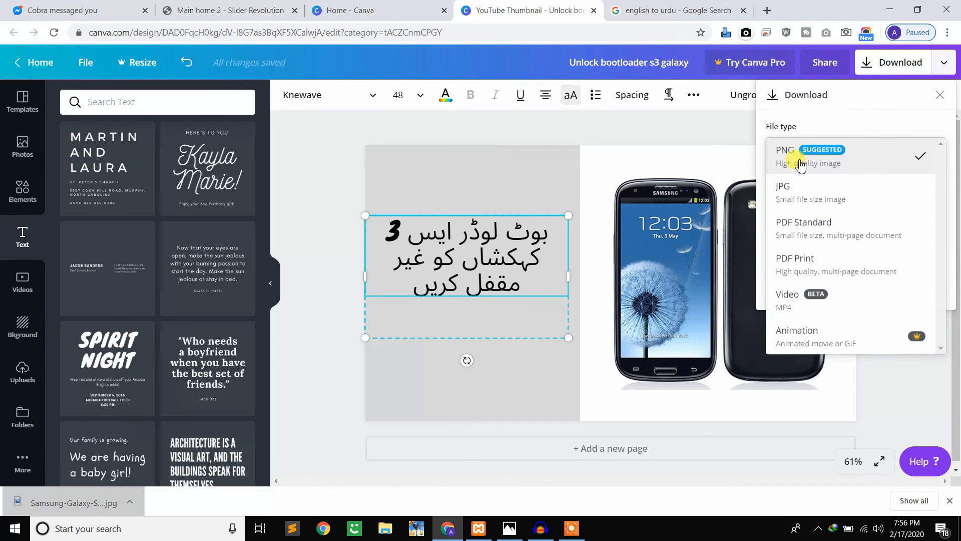
pyautogui.click(801, 164)
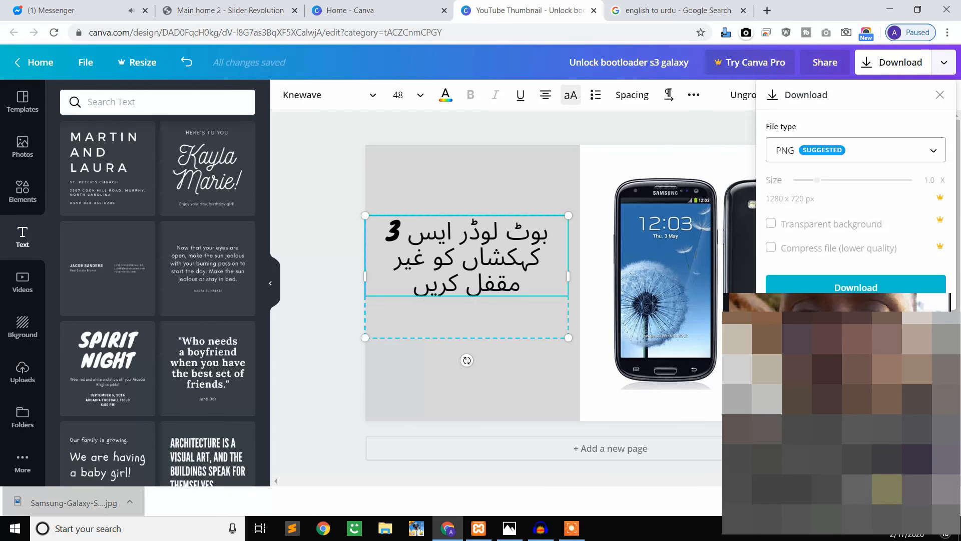
pyautogui.click(855, 296)
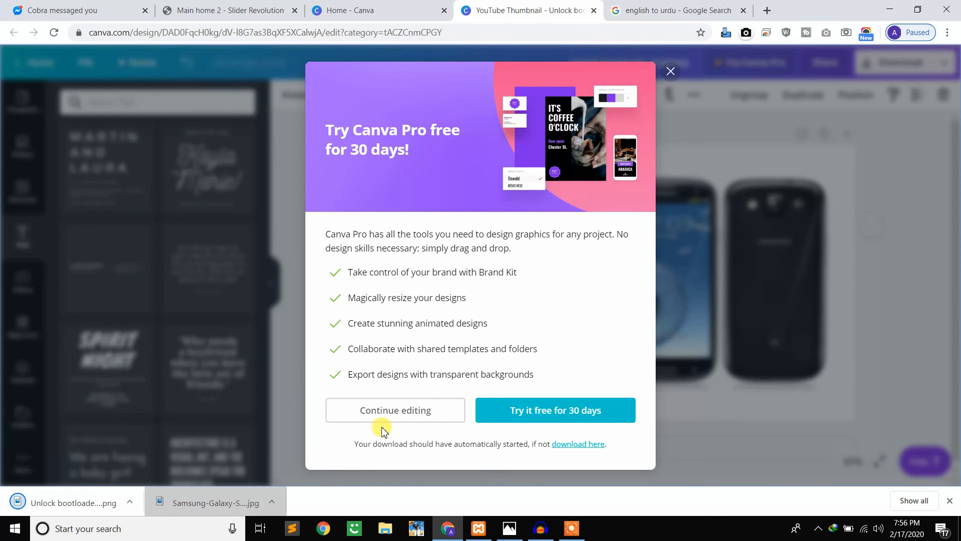
pyautogui.click(70, 503)
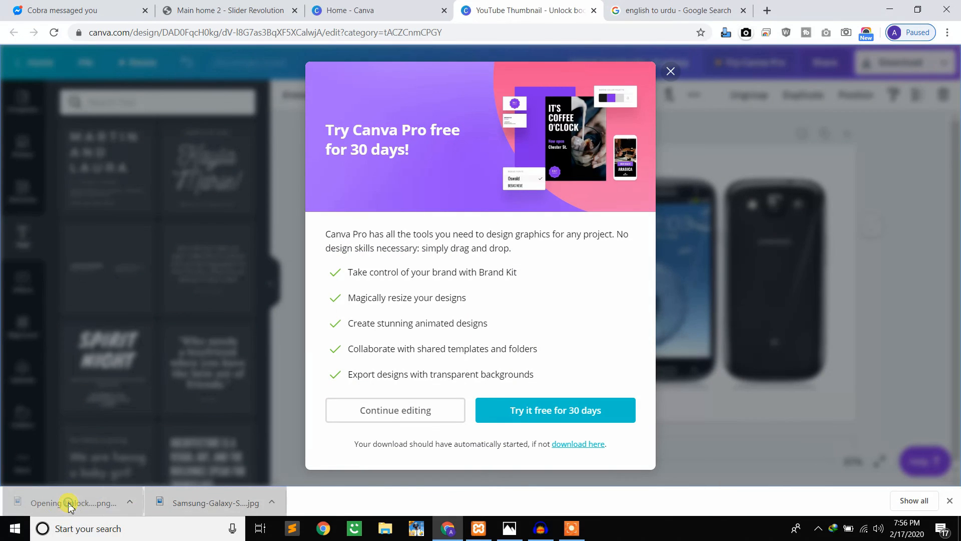